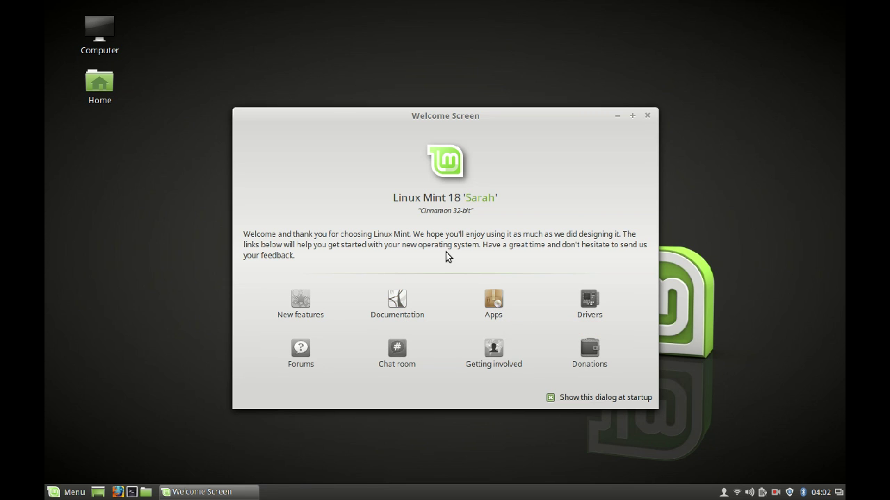
- Close the Welcome Screen and open the settings for changing the desktop background
{"action": "left_click", "coordinate": [647, 117]}
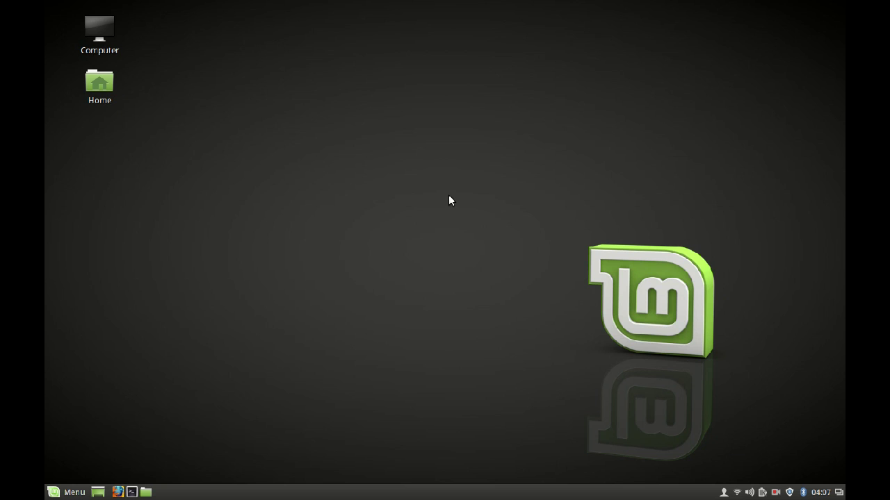
{"action": "right_click", "coordinate": [448, 200]}
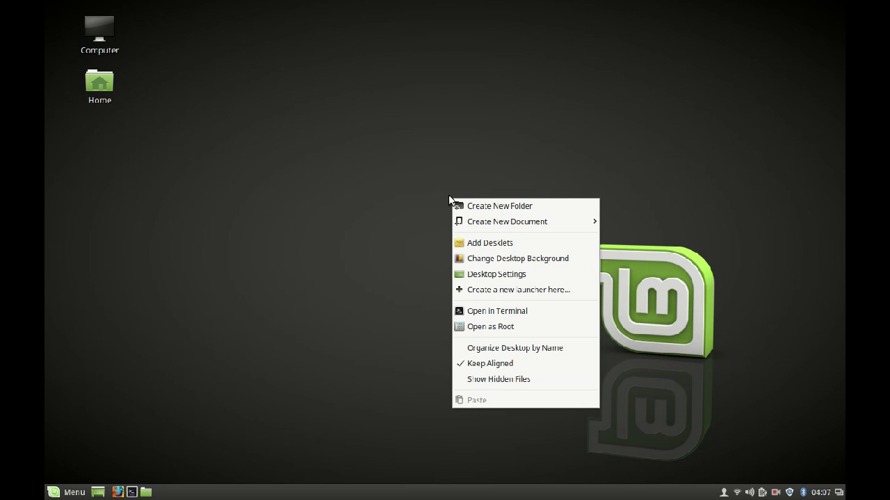
{"action": "left_click", "coordinate": [547, 261]}
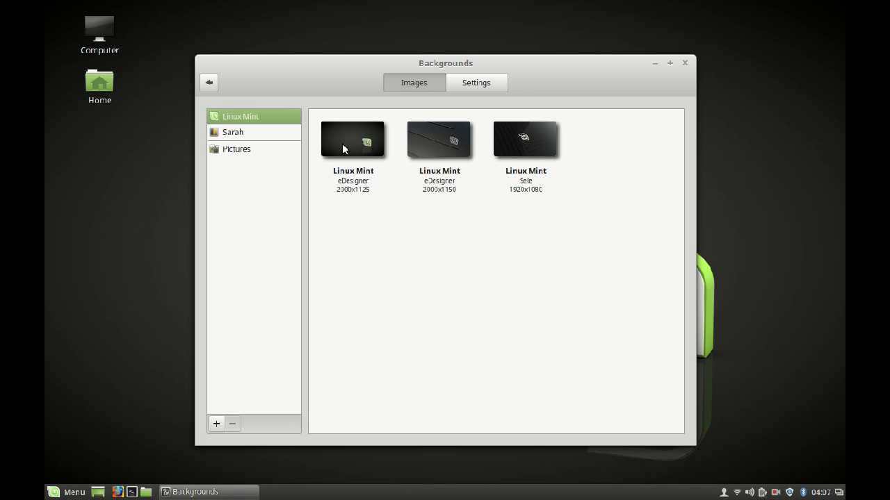
- Try the wallpapers of the Linux Mint collection in turn, ending with the 1920x1080 one
{"action": "left_click", "coordinate": [560, 144]}
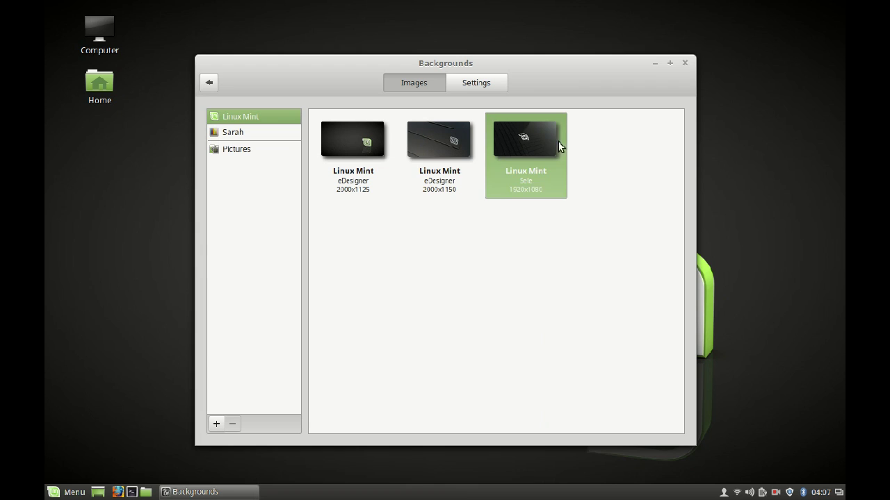
{"action": "left_click", "coordinate": [452, 162]}
{"action": "left_click", "coordinate": [338, 146]}
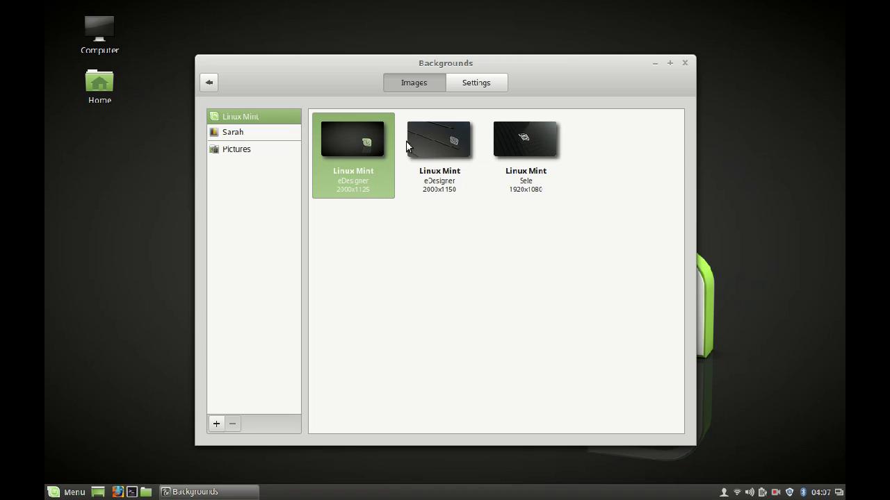
{"action": "left_click", "coordinate": [417, 152]}
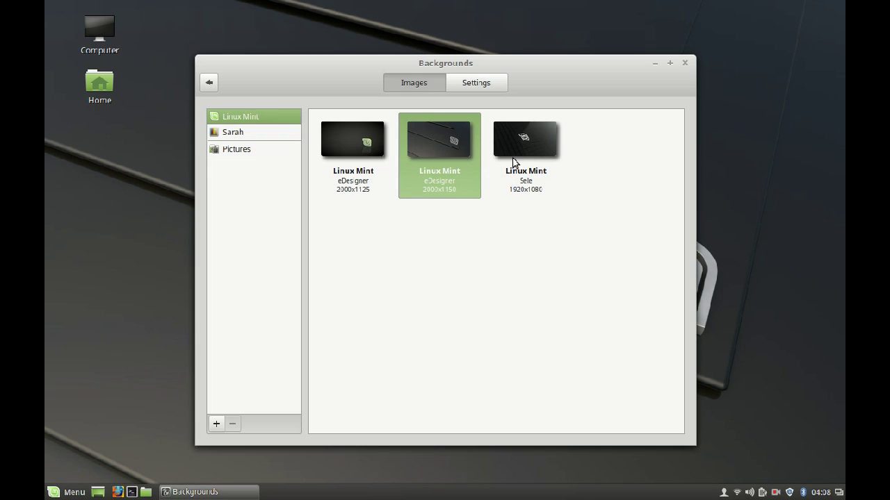
{"action": "left_click", "coordinate": [516, 148]}
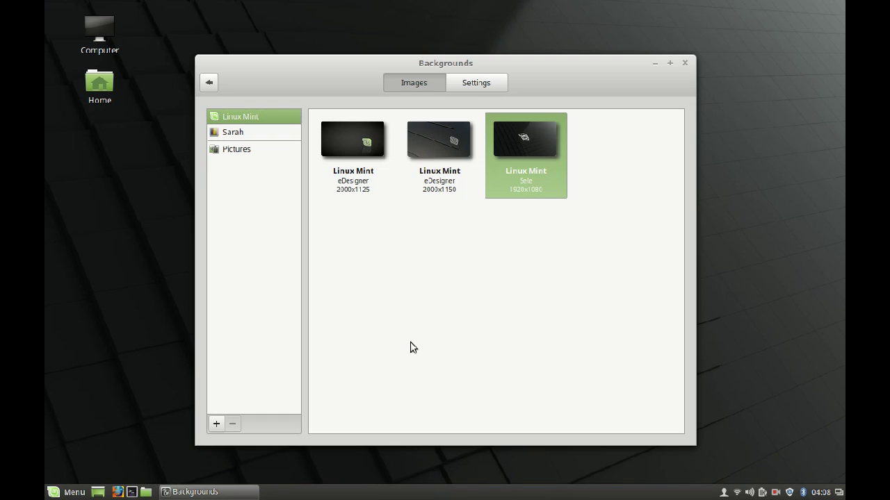
- Try the Grass in the Morning, Waterfall and Momiji wallpapers from the Sarah collection
{"action": "left_click", "coordinate": [236, 133]}
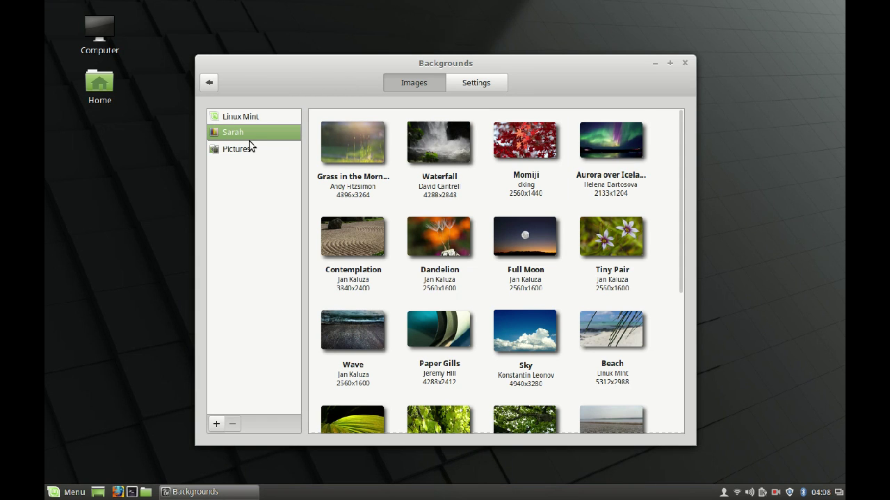
{"action": "left_click", "coordinate": [345, 158]}
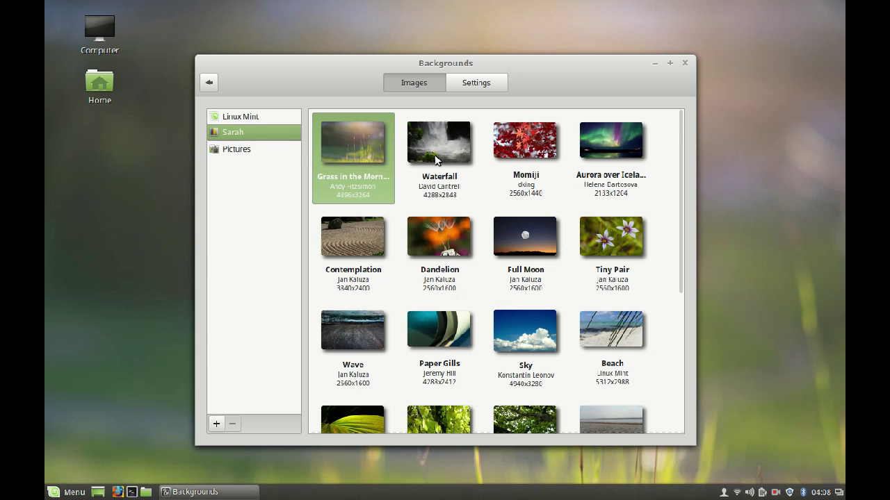
{"action": "left_click", "coordinate": [435, 160]}
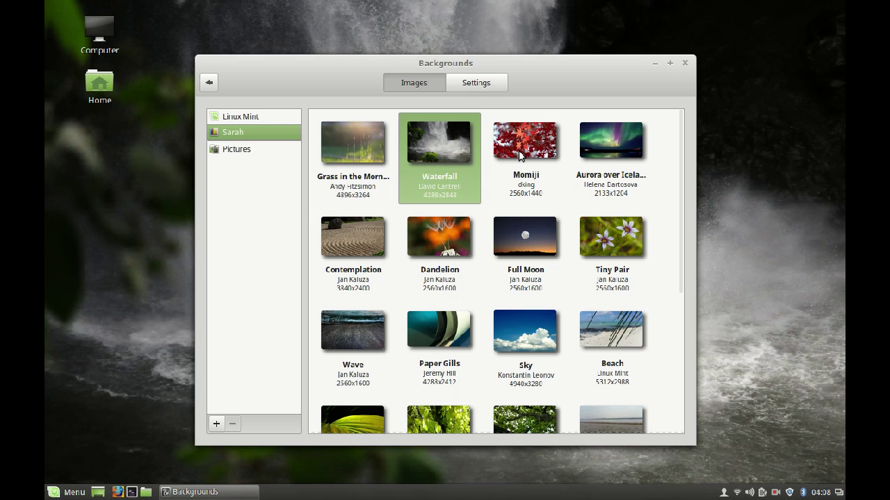
{"action": "left_click", "coordinate": [518, 153]}
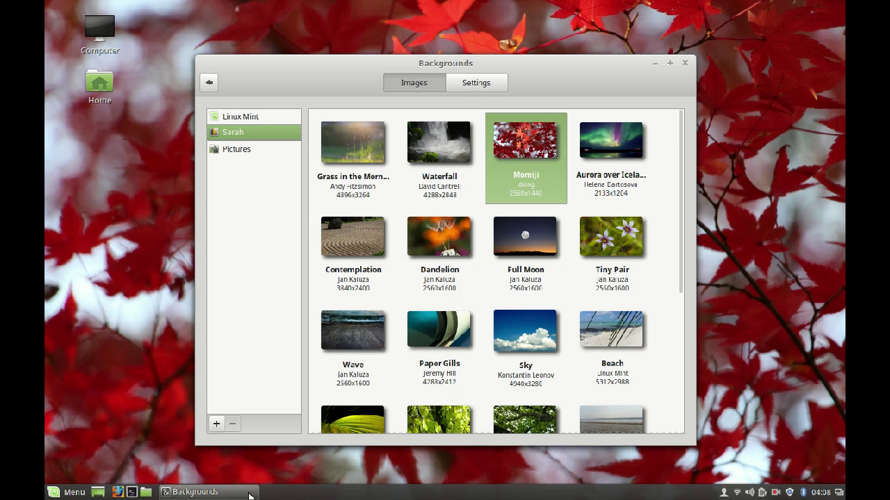
{"action": "left_click", "coordinate": [254, 492]}
{"action": "mouse_move", "coordinate": [254, 492]}
{"action": "left_click", "coordinate": [196, 492]}
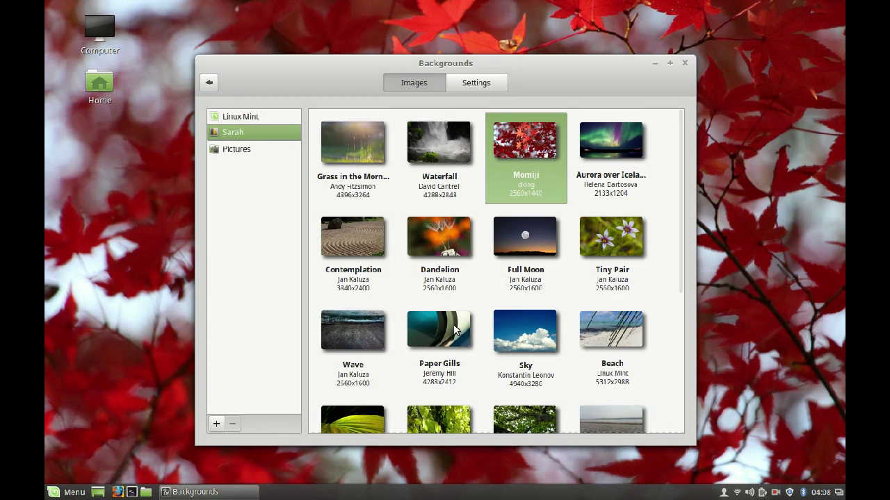
- Apply the Tiny Pair wallpaper and view it with the Backgrounds window temporarily minimized
{"action": "left_click", "coordinate": [625, 243]}
{"action": "left_click", "coordinate": [196, 492]}
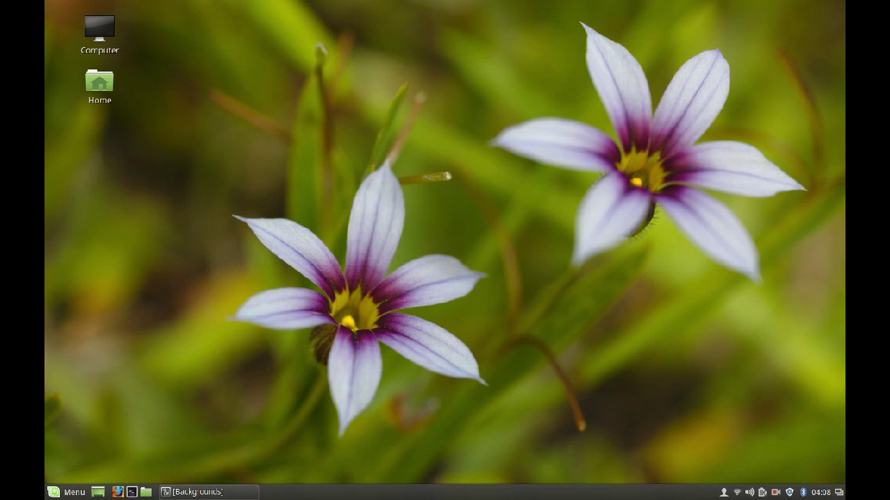
{"action": "left_click", "coordinate": [196, 492]}
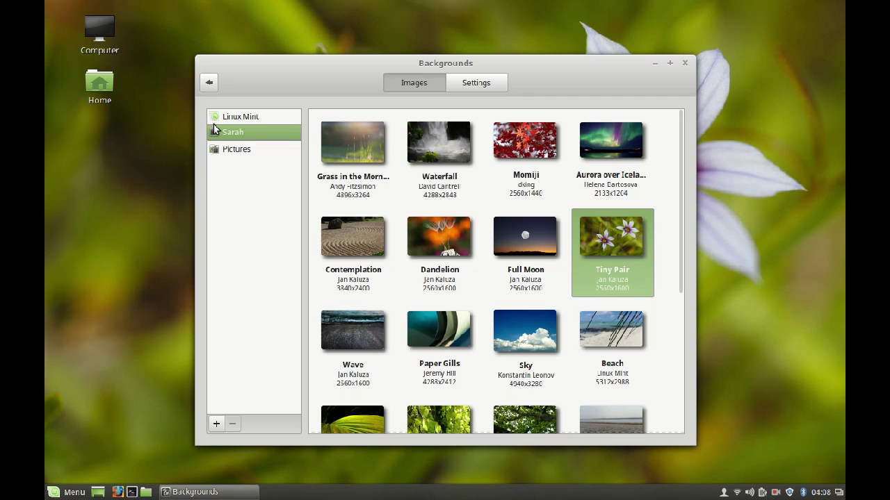
- Set the 2000x1125 wallpaper from the Linux Mint collection as the background and close the Backgrounds window
{"action": "left_click", "coordinate": [220, 117]}
{"action": "left_click", "coordinate": [378, 131]}
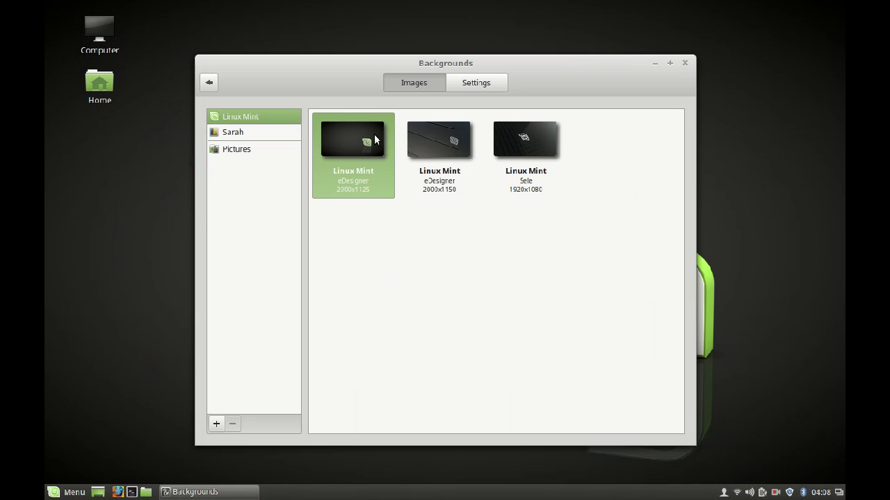
{"action": "left_click", "coordinate": [684, 64]}
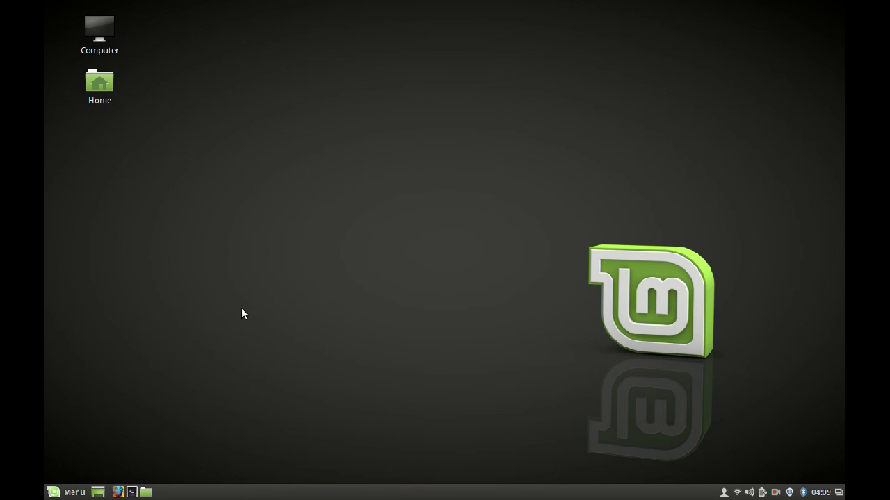
- Run cat /etc/*release in a terminal to display the distribution's release information
{"action": "left_click", "coordinate": [131, 492]}
{"action": "type", "text": "cat "}
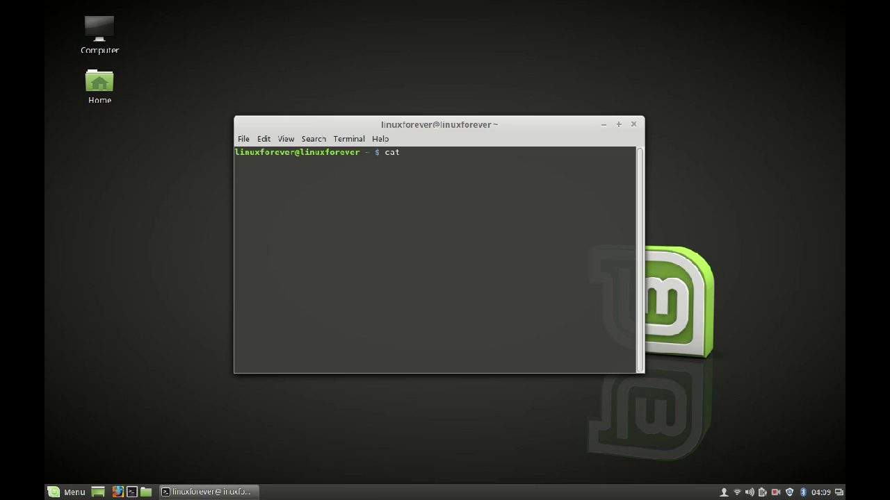
{"action": "type", "text": "/etc/*release"}
{"action": "key", "text": "Return"}
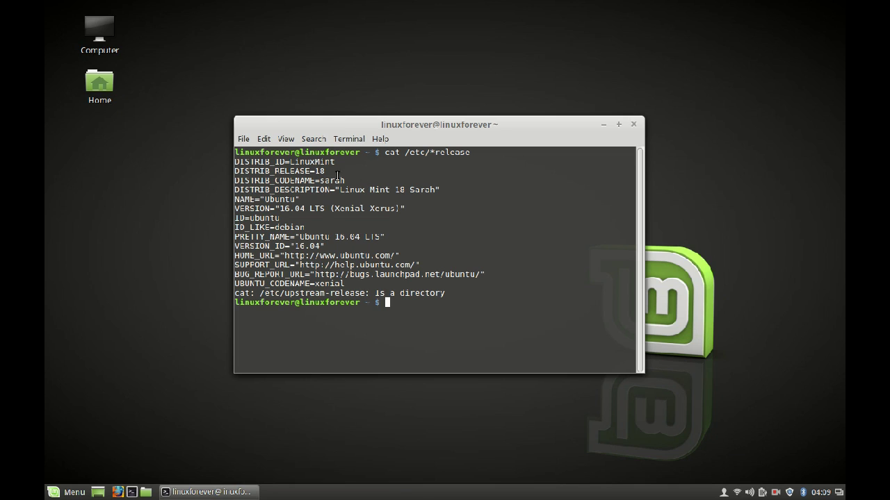
- Highlight the distribution codename, the Ubuntu base version and its LTS label in the output, and close the terminal
{"action": "left_click_drag", "start_coordinate": [339, 164], "coordinate": [316, 181]}
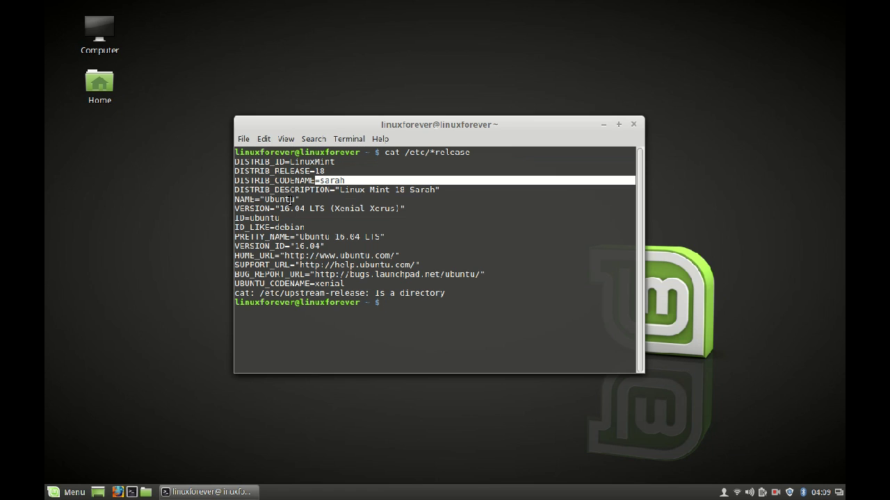
{"action": "left_click_drag", "start_coordinate": [305, 200], "coordinate": [280, 209]}
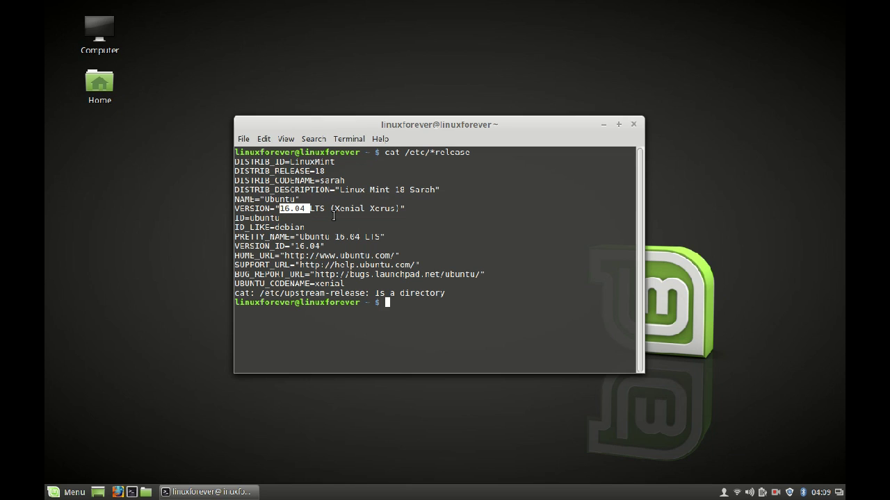
{"action": "left_click_drag", "start_coordinate": [326, 208], "coordinate": [306, 208]}
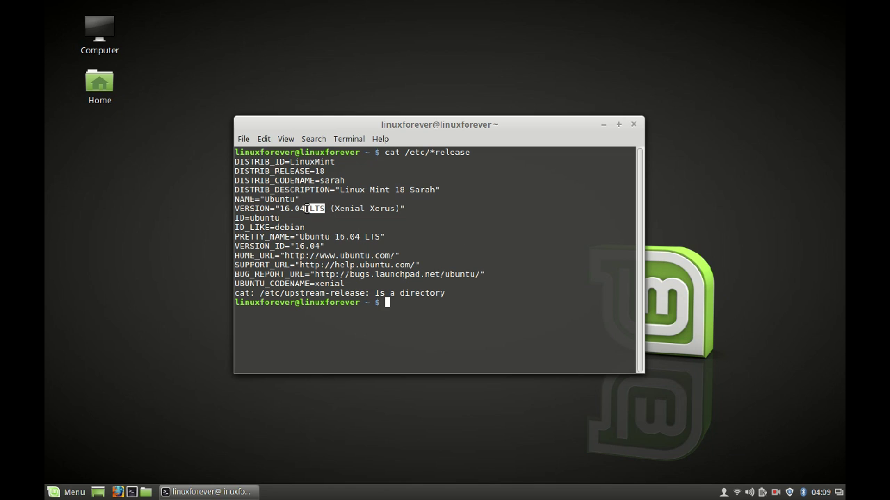
{"action": "left_click", "coordinate": [411, 227]}
{"action": "left_click", "coordinate": [633, 125]}
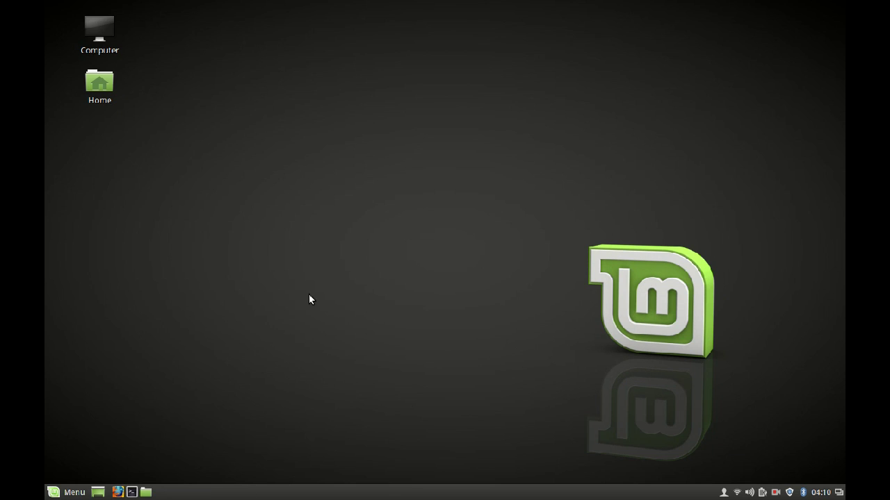
- Search the installed applications for "system info", review the System Info details and close the window
{"action": "key", "text": "super"}
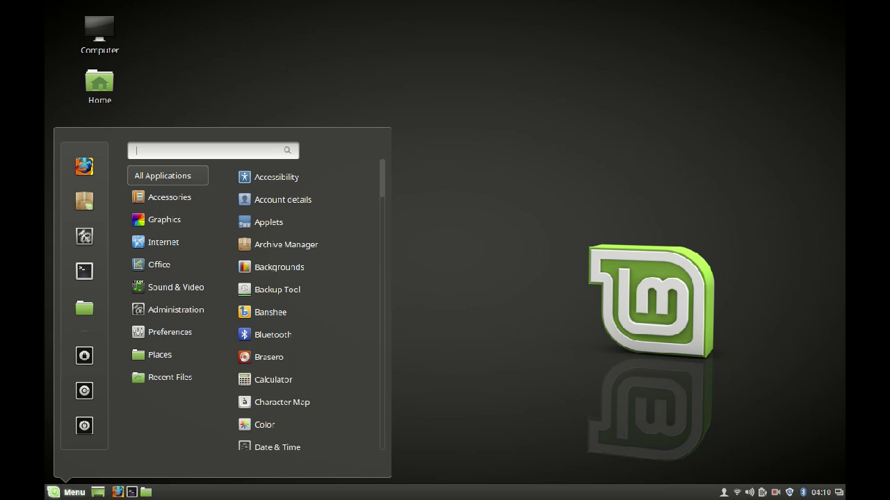
{"action": "type", "text": "syst"}
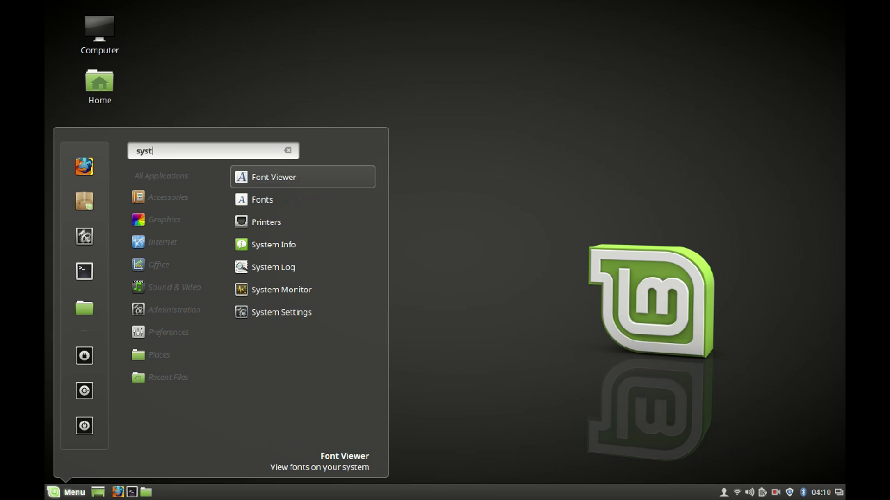
{"action": "type", "text": "em info"}
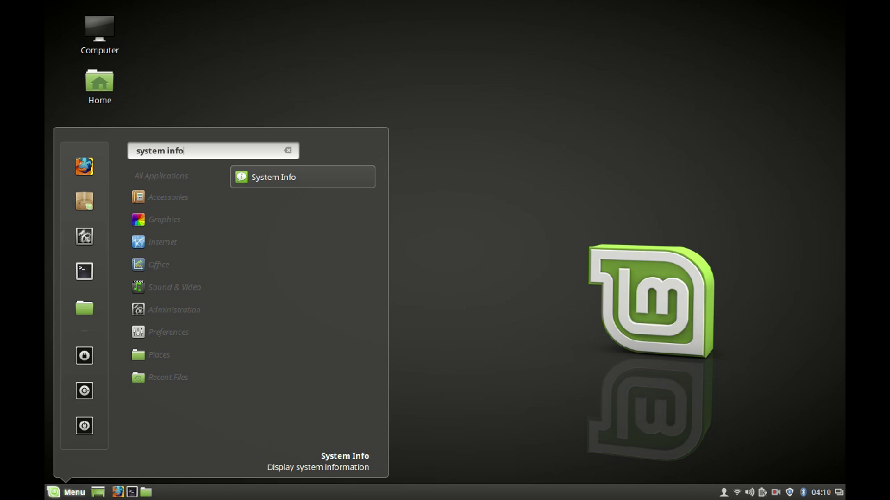
{"action": "left_click", "coordinate": [295, 177]}
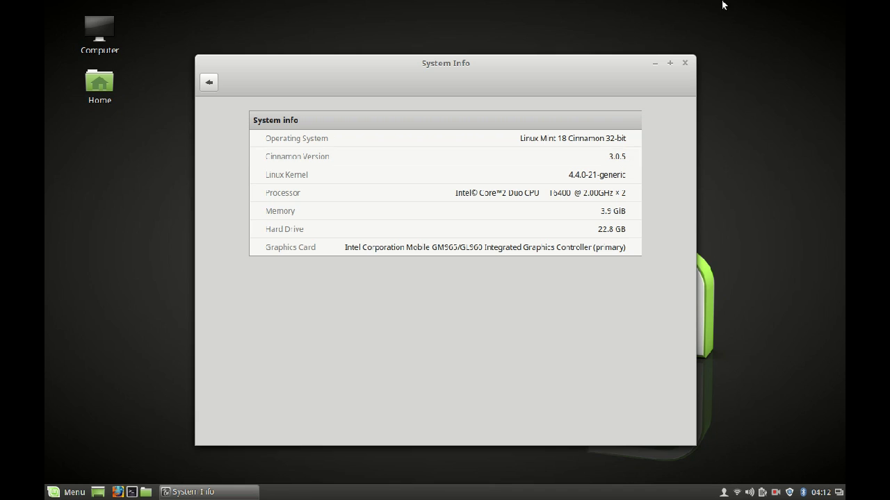
{"action": "left_click", "coordinate": [684, 63]}
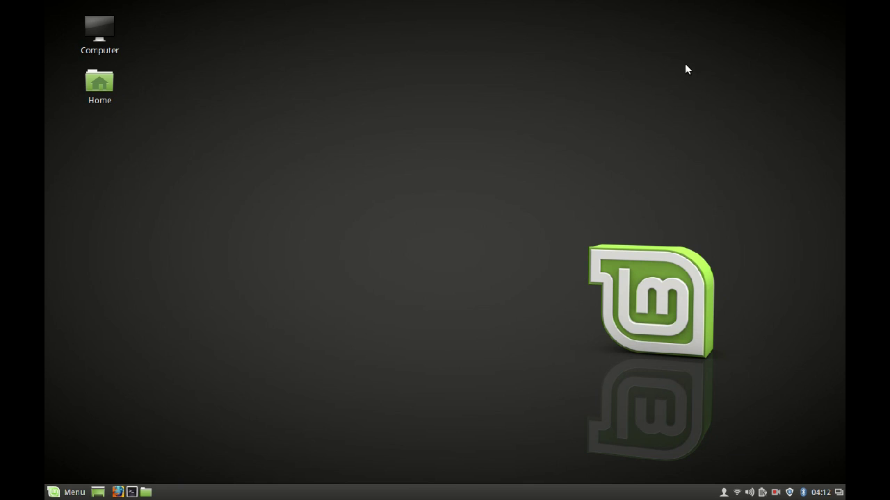
- Open the Firefox browser, restore its window from maximized and move it toward the right side of the desktop
{"action": "left_click", "coordinate": [118, 492]}
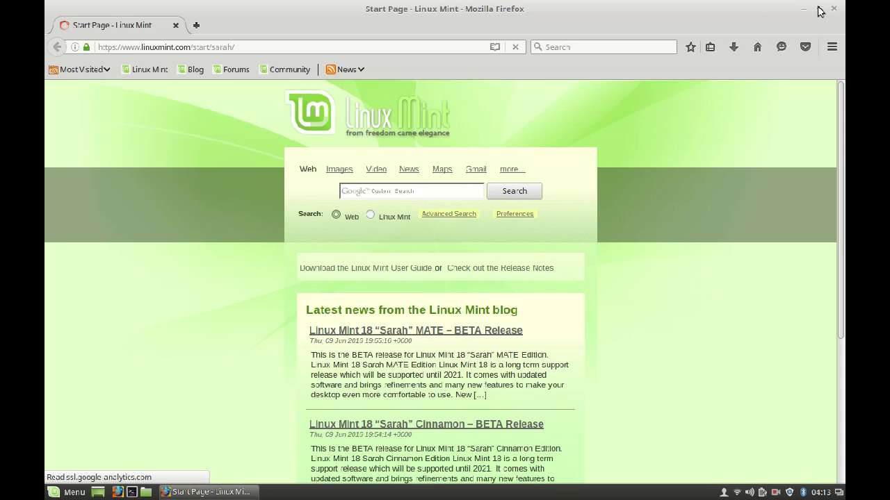
{"action": "left_click", "coordinate": [819, 9]}
{"action": "left_click_drag", "start_coordinate": [474, 34], "coordinate": [596, 22]}
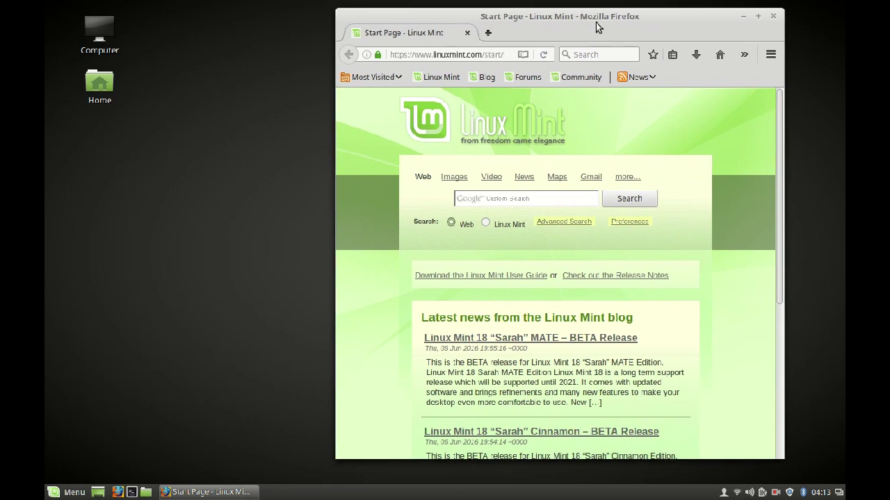
- Launch the xed text editor and tile its window across the desktop's upper half before restoring its size
{"action": "left_click", "coordinate": [70, 492]}
{"action": "type", "text": "xed"}
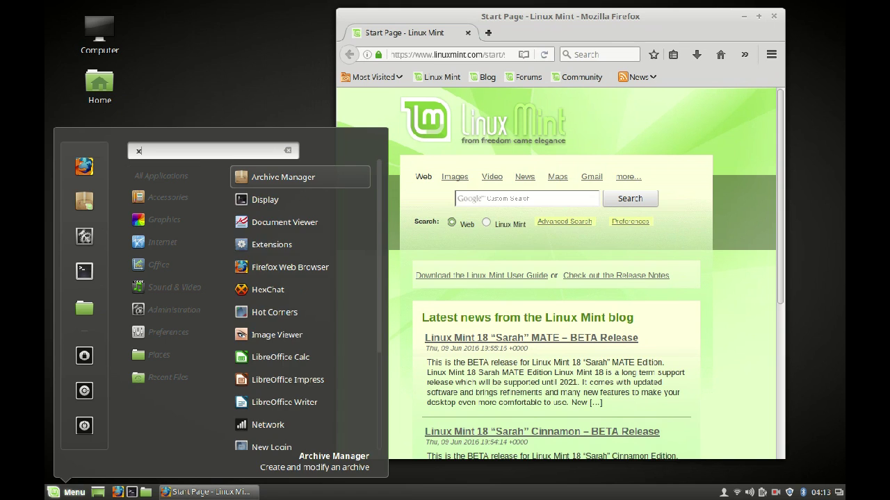
{"action": "left_click", "coordinate": [259, 179]}
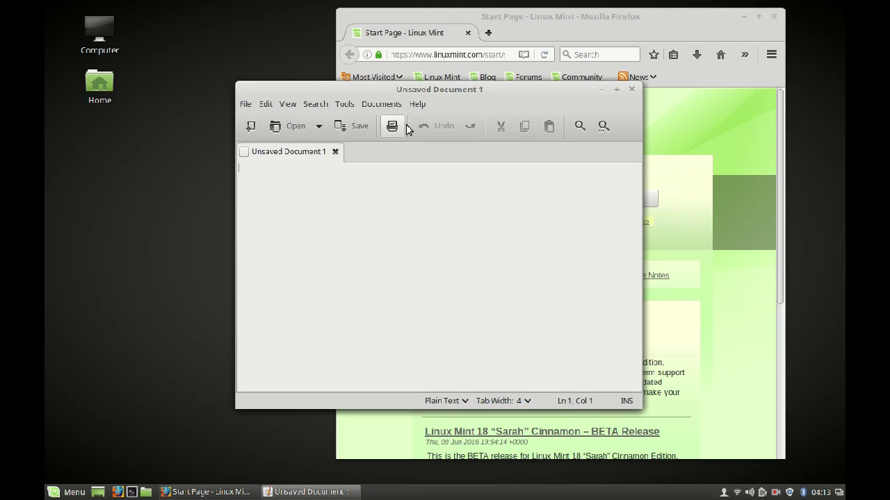
{"action": "left_click_drag", "start_coordinate": [399, 98], "coordinate": [83, 5]}
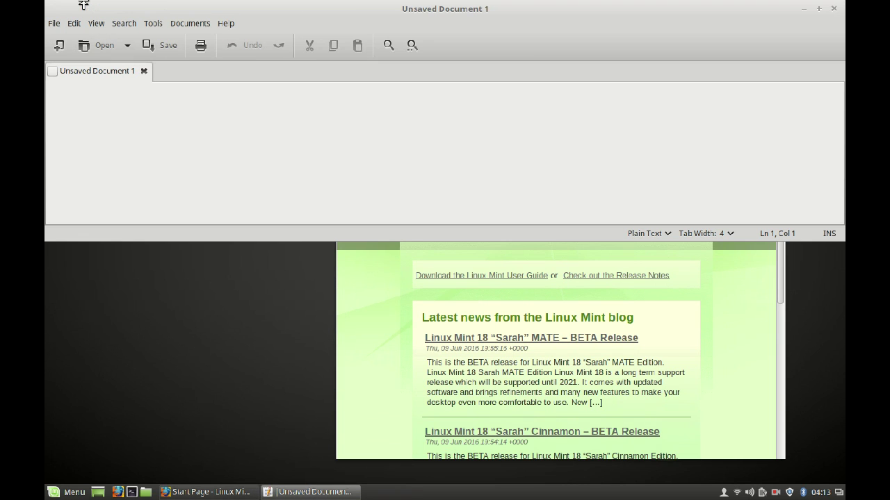
{"action": "left_click", "coordinate": [818, 9]}
- Tile the Firefox window across the lower half of the desktop and shift it toward the right side
{"action": "left_click", "coordinate": [646, 31]}
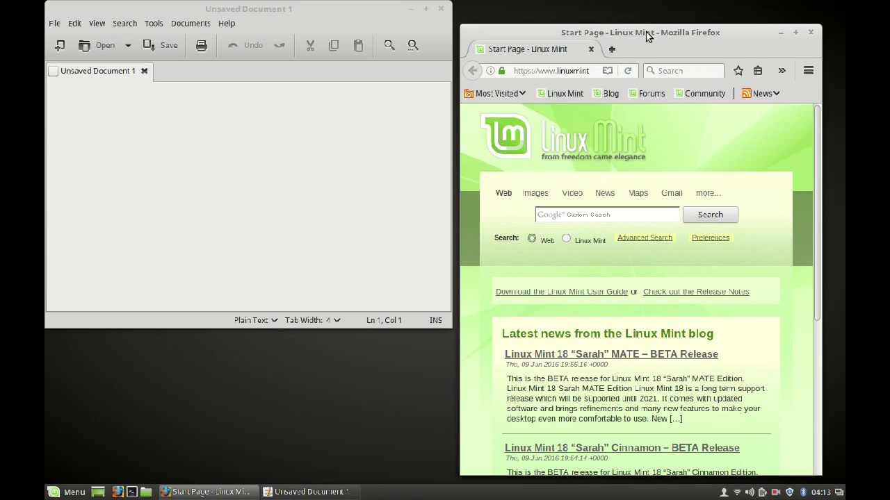
{"action": "left_click_drag", "start_coordinate": [646, 32], "coordinate": [531, 496]}
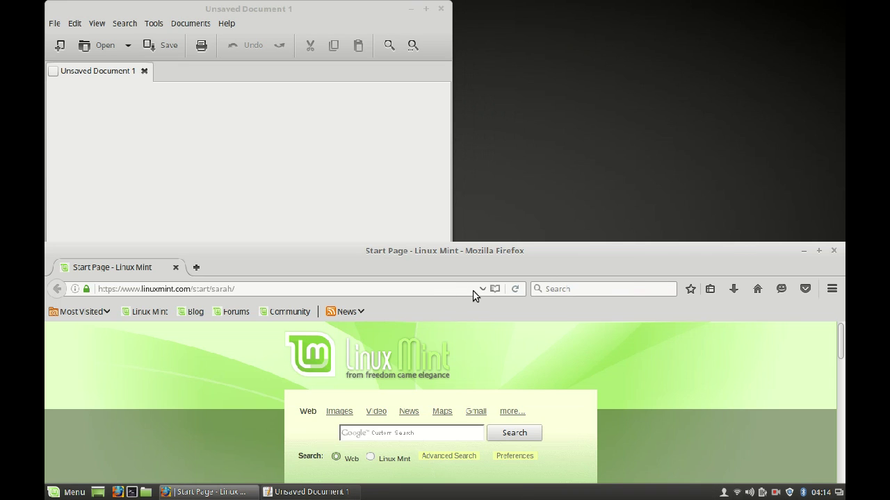
{"action": "key", "text": "super+Right"}
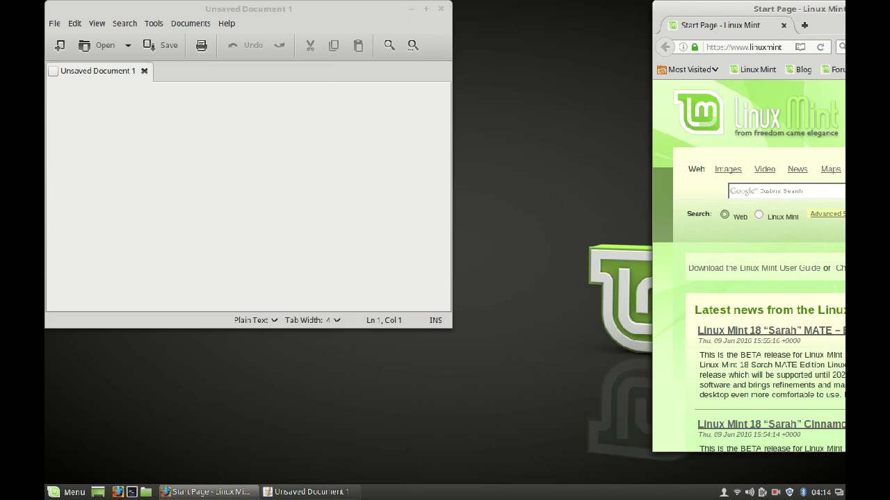
- Tile the text editor window across the desktop's lower half and close it
{"action": "left_click_drag", "start_coordinate": [278, 7], "coordinate": [261, 486]}
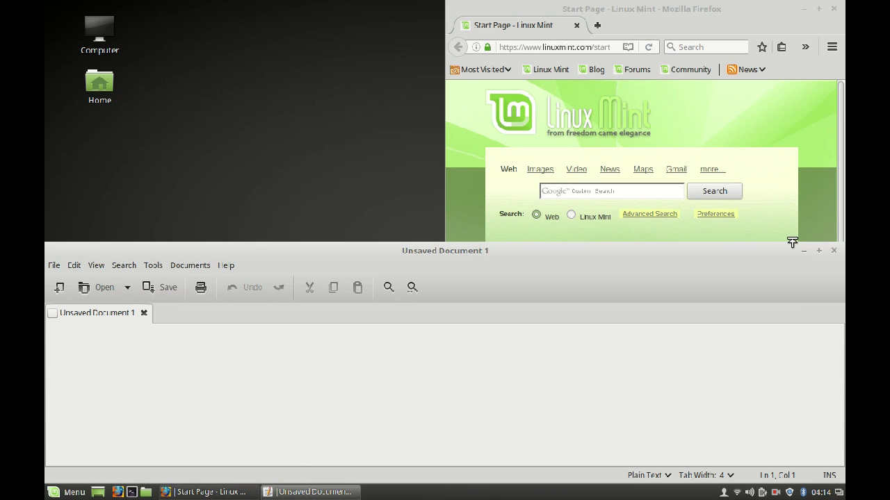
{"action": "left_click", "coordinate": [833, 251]}
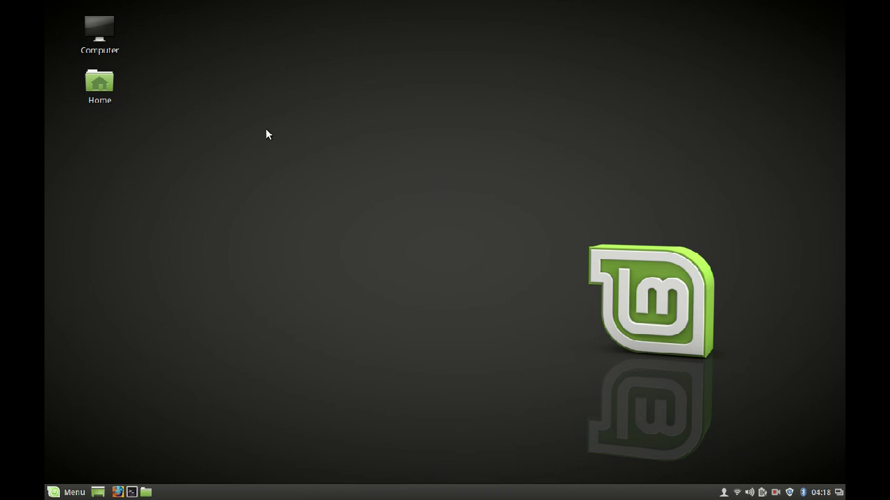
- Review the options in the desktop's context menu at two empty spots and dismiss it
{"action": "right_click", "coordinate": [267, 131]}
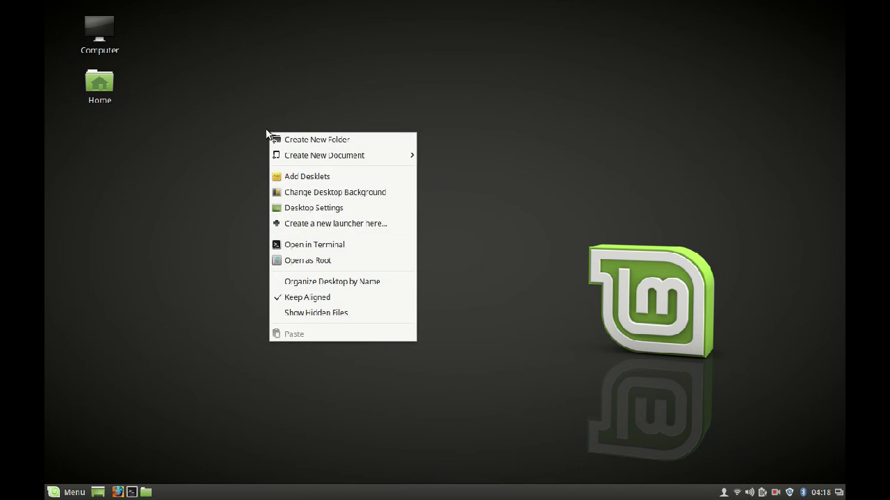
{"action": "right_click", "coordinate": [482, 116]}
{"action": "right_click", "coordinate": [482, 116]}
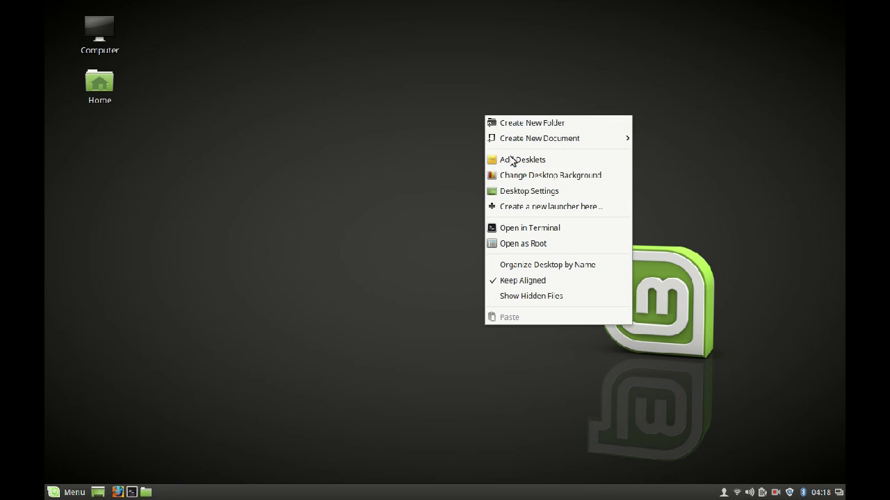
{"action": "left_click", "coordinate": [327, 326]}
- Bring up the log-out dialog, review its session options and cancel it
{"action": "left_click", "coordinate": [65, 493]}
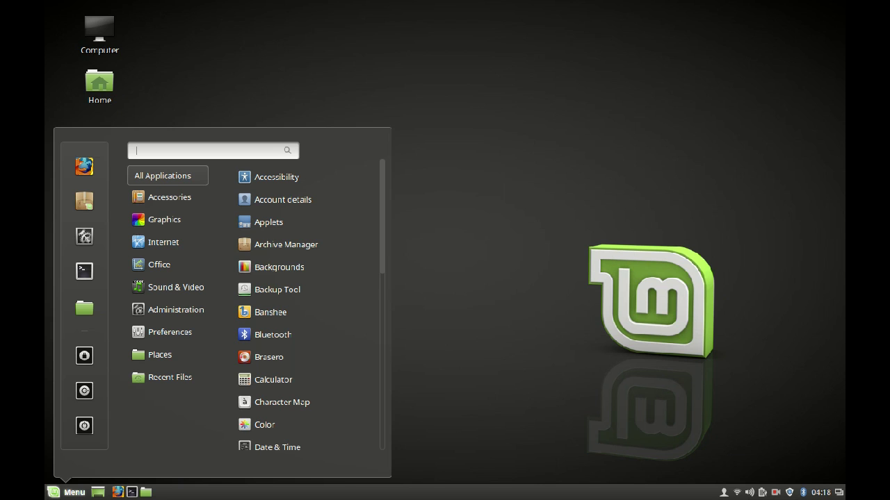
{"action": "left_click", "coordinate": [77, 391]}
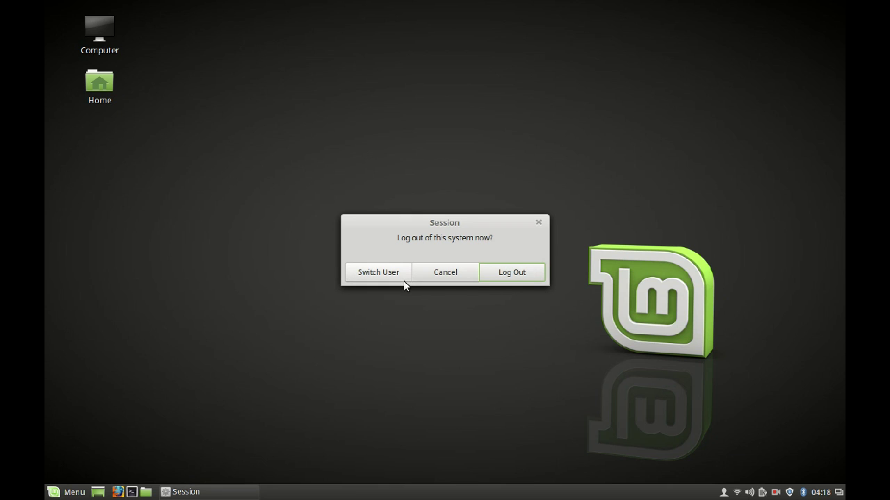
{"action": "left_click", "coordinate": [440, 277]}
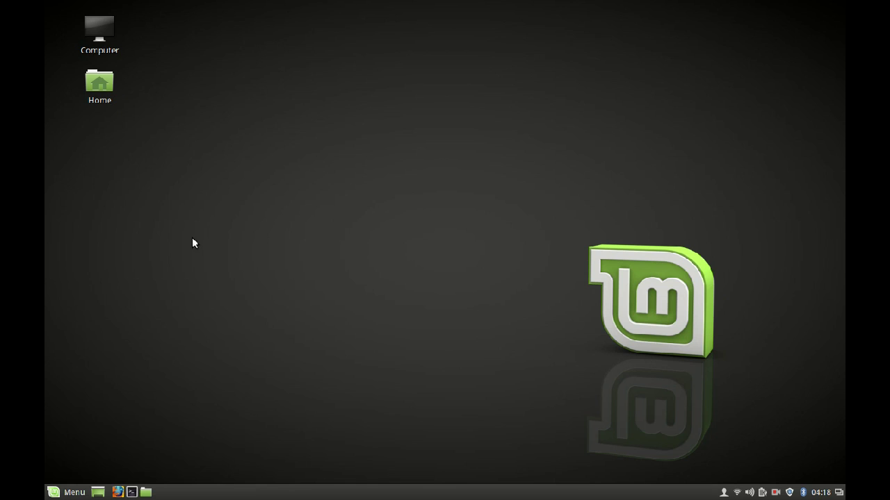
- Search the applications for "mouse", review the Mouse and Touchpad settings for both devices and close the window
{"action": "key", "text": "super"}
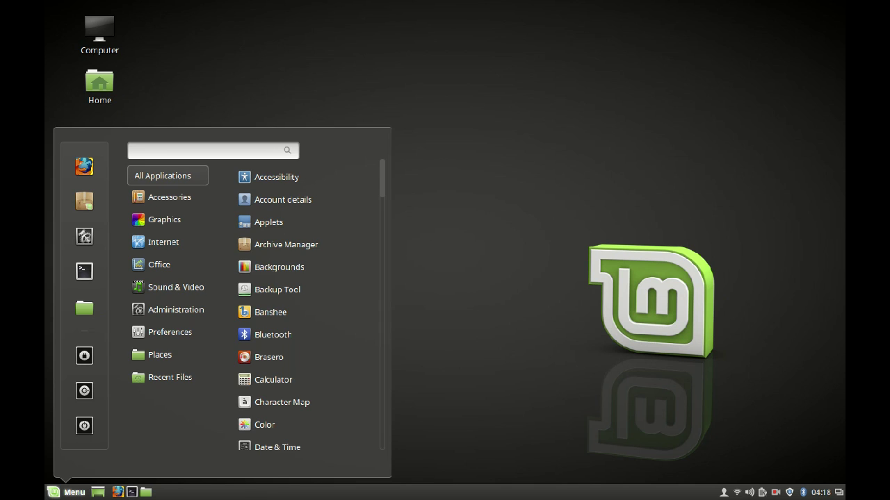
{"action": "type", "text": "mouse"}
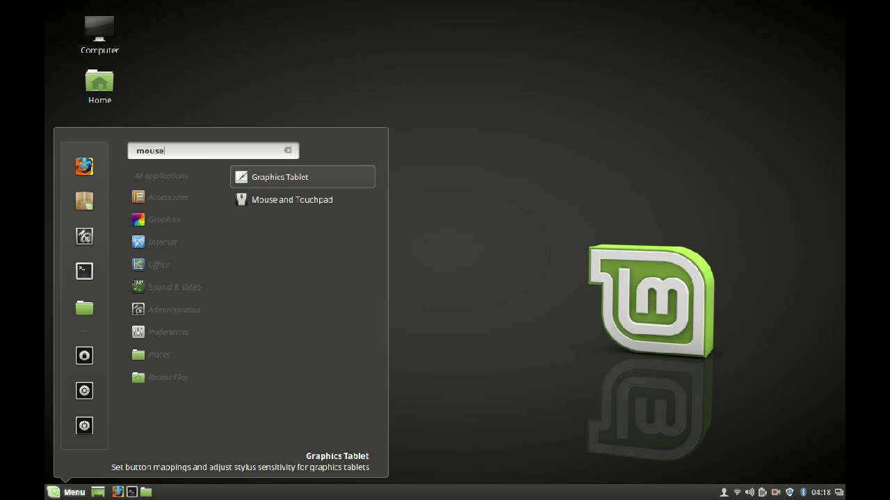
{"action": "left_click", "coordinate": [271, 207]}
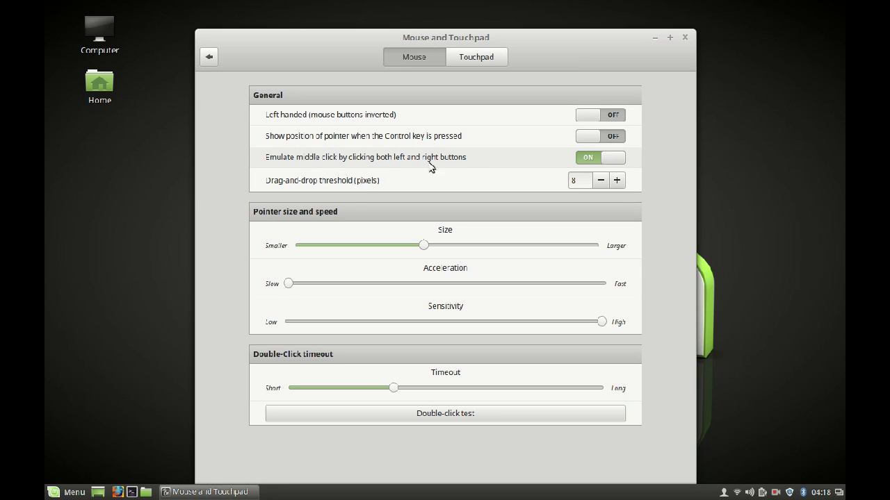
{"action": "left_click", "coordinate": [476, 57]}
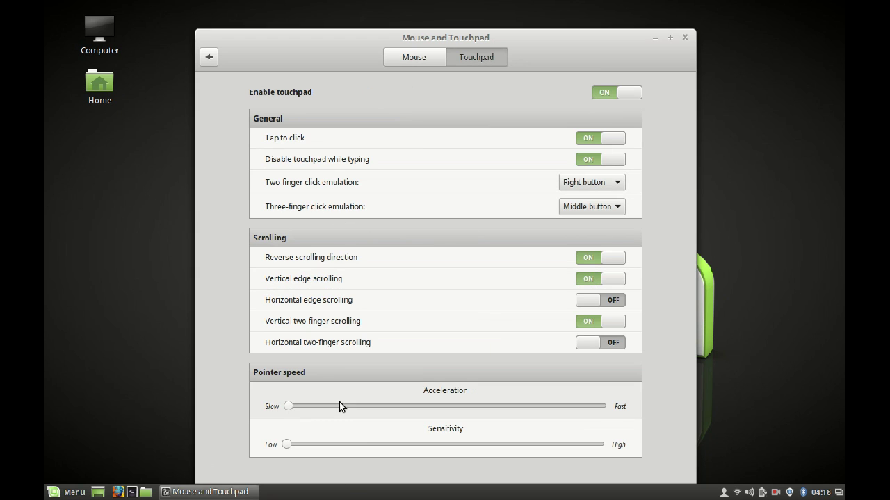
{"action": "left_click", "coordinate": [683, 39]}
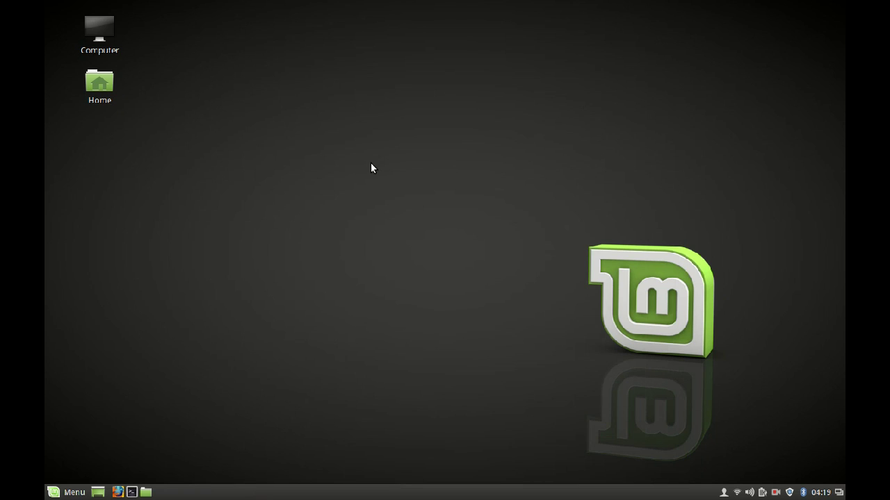
- Search the applications for "sound", switch the Sound output device to Headphones and back to Speakers, and close the window
{"action": "left_click", "coordinate": [66, 492]}
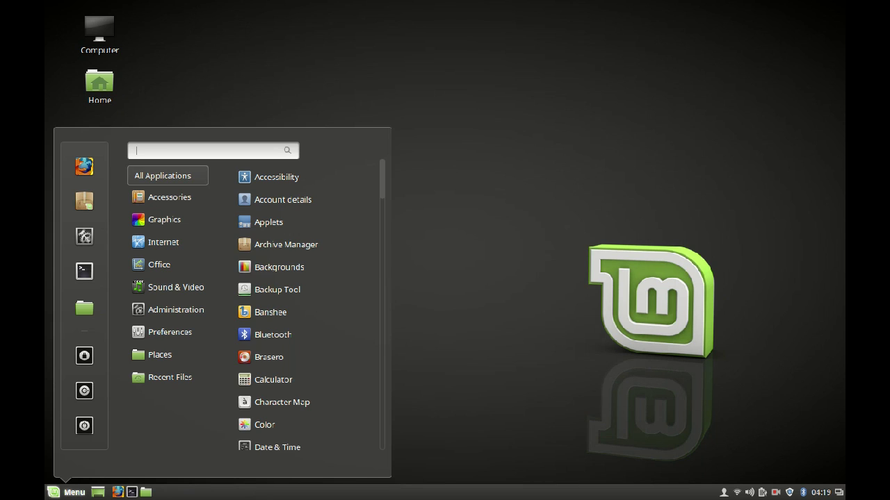
{"action": "type", "text": "sound"}
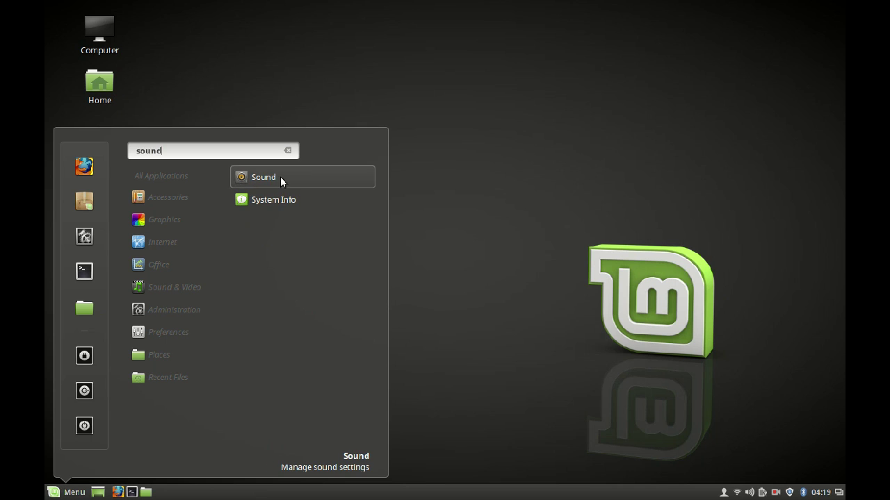
{"action": "left_click", "coordinate": [281, 178]}
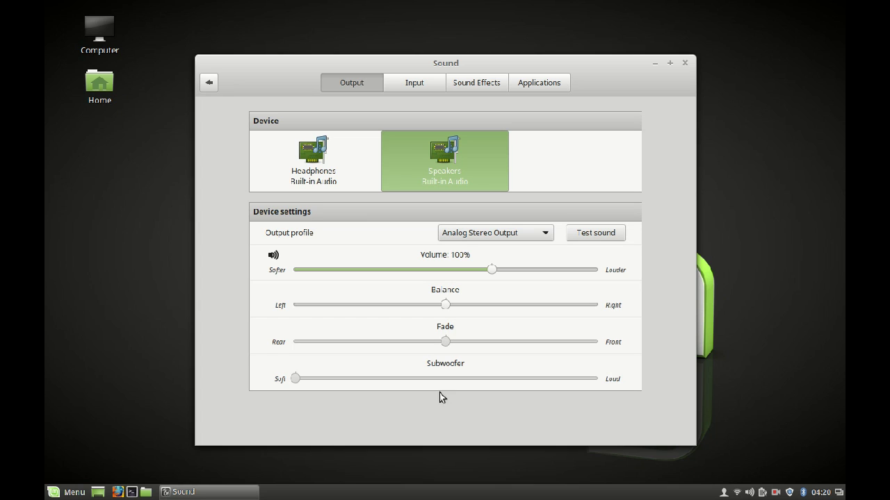
{"action": "left_click", "coordinate": [341, 148]}
{"action": "left_click", "coordinate": [443, 165]}
{"action": "left_click", "coordinate": [686, 64]}
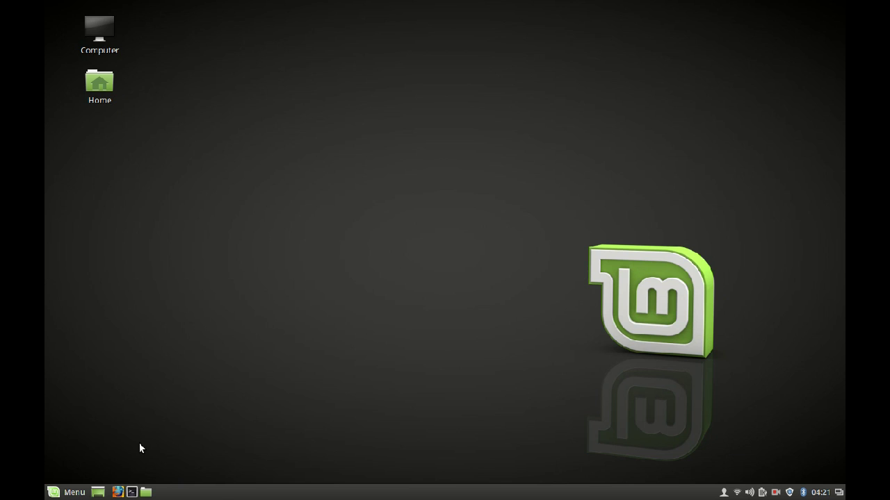
- Review the context options of the Firefox launcher, including its additional actions, and those of the terminal launcher
{"action": "left_click", "coordinate": [118, 492]}
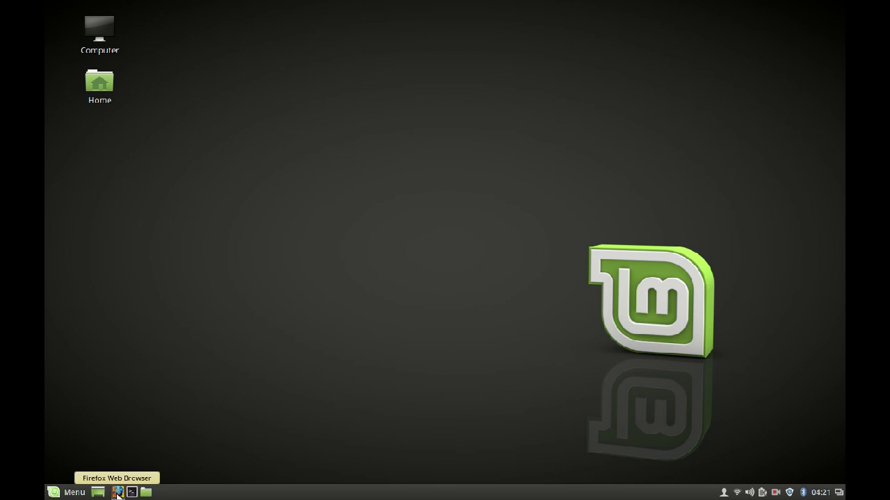
{"action": "right_click", "coordinate": [117, 494]}
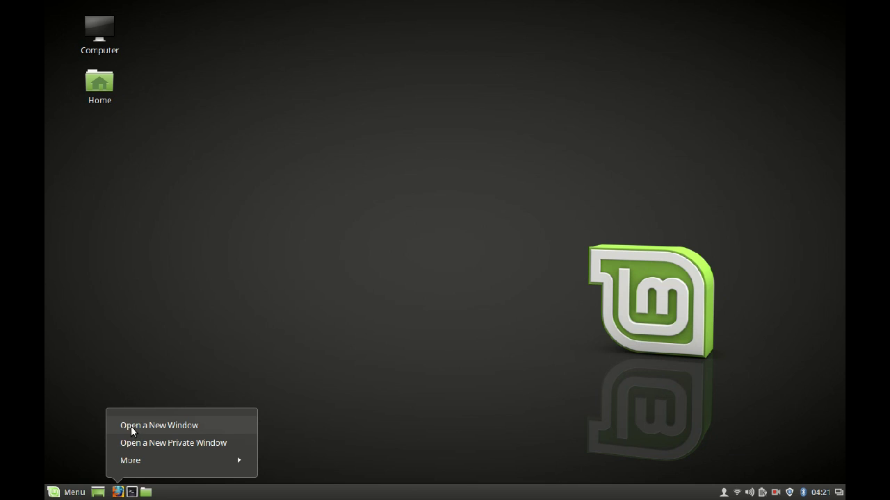
{"action": "left_click", "coordinate": [211, 458]}
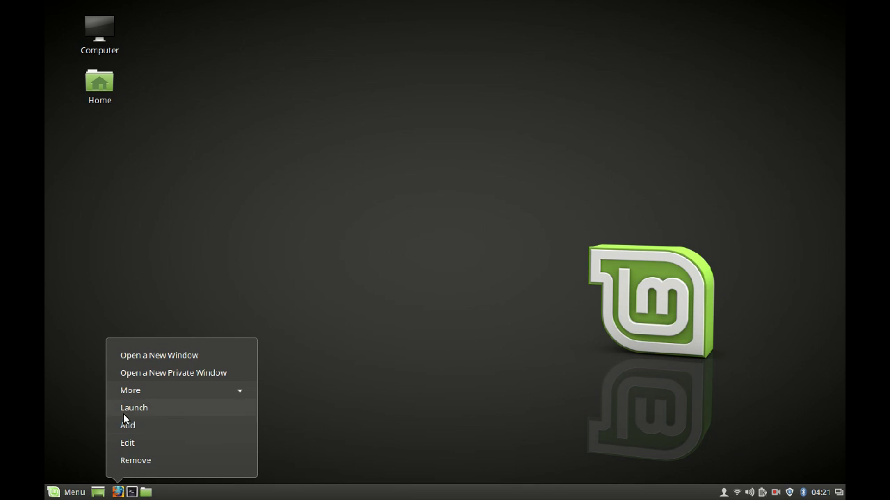
{"action": "left_click", "coordinate": [285, 361]}
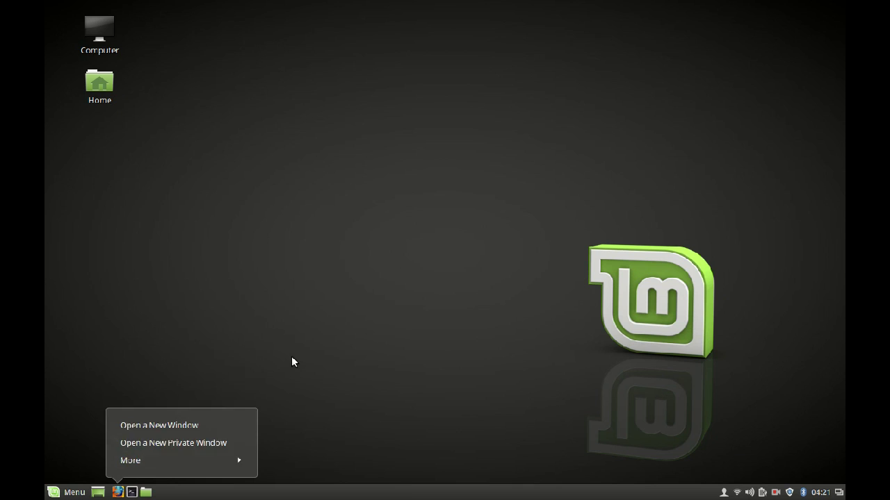
{"action": "right_click", "coordinate": [132, 493]}
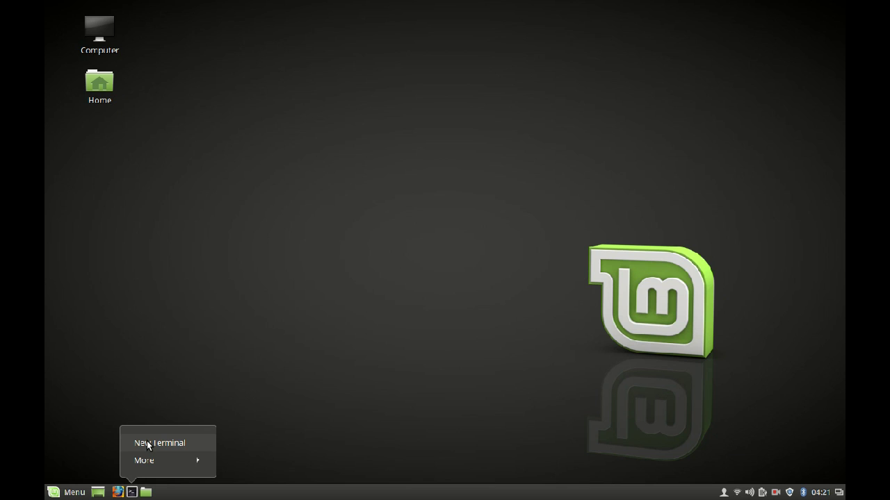
{"action": "left_click", "coordinate": [351, 369]}
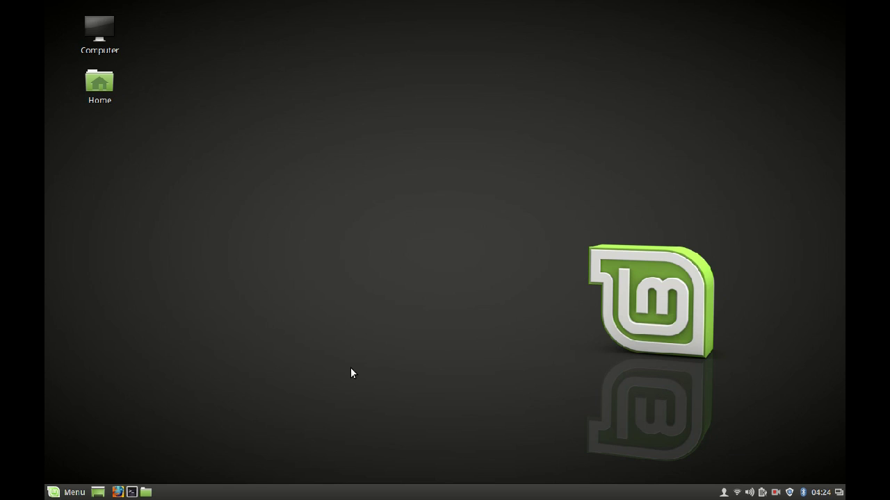
- Search the installed applications for "totem" and clear the search
{"action": "key", "text": "super"}
{"action": "type", "text": "totem"}
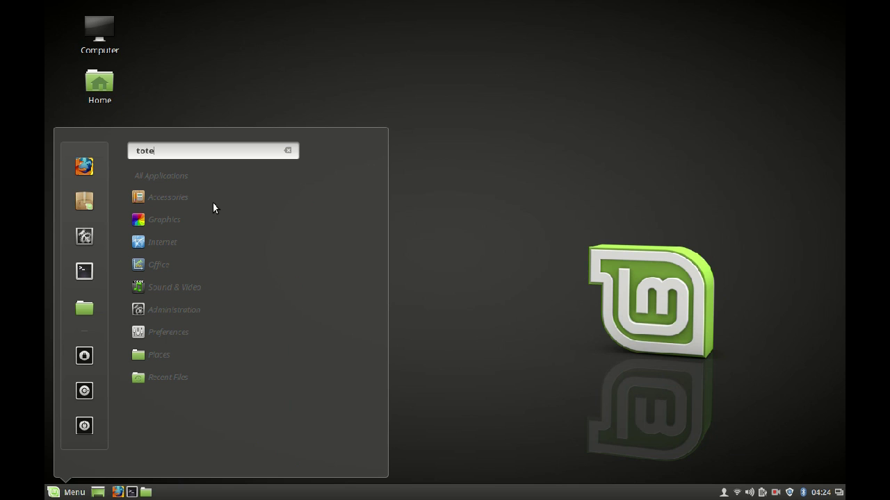
{"action": "key", "text": "BackSpace"}
{"action": "key", "text": "BackSpace"}
{"action": "key", "text": "BackSpace"}
{"action": "key", "text": "BackSpace"}
{"action": "key", "text": "BackSpace"}
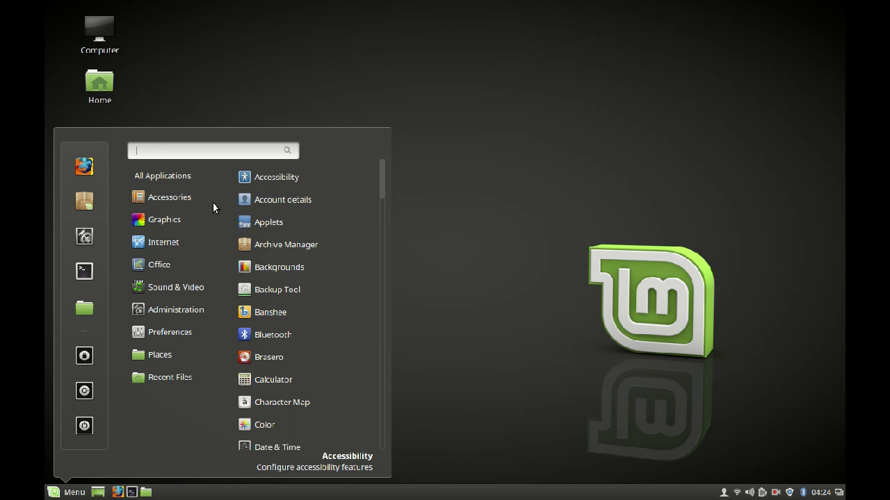
- Search the applications for "xplayer", launch the Videos player, move its window upward and close it
{"action": "type", "text": "xplayer"}
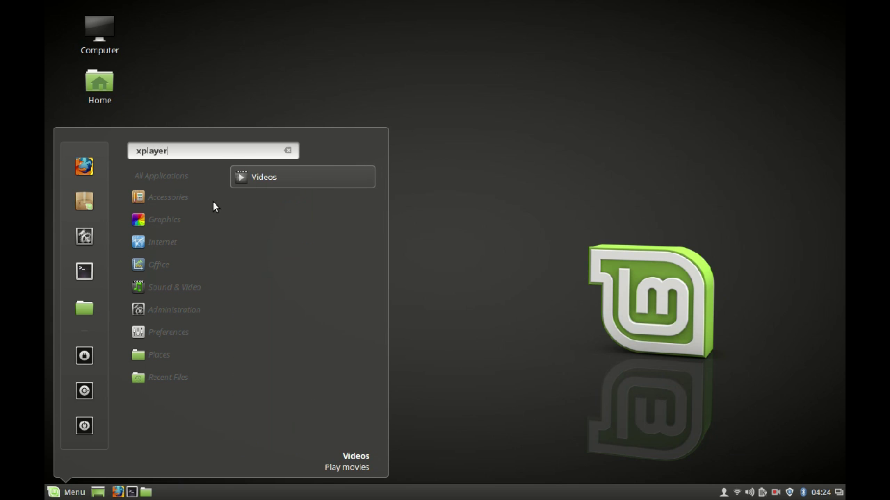
{"action": "left_click", "coordinate": [262, 177]}
{"action": "left_click_drag", "start_coordinate": [453, 168], "coordinate": [448, 109]}
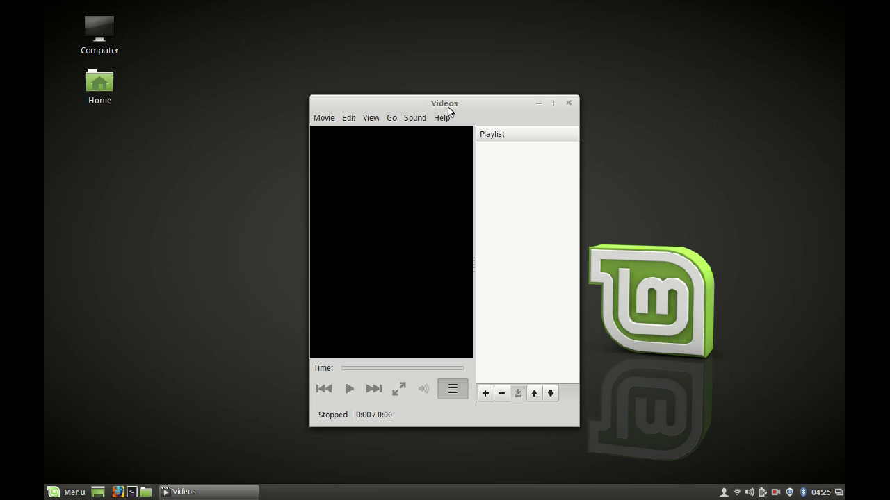
{"action": "left_click", "coordinate": [569, 103]}
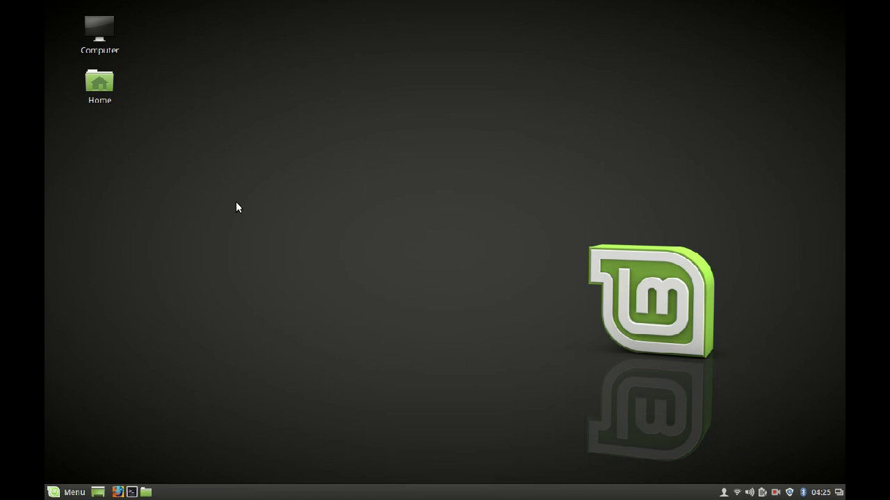
- Search the installed applications for "gthumb" and clear the search
{"action": "key", "text": "super"}
{"action": "type", "text": "gt"}
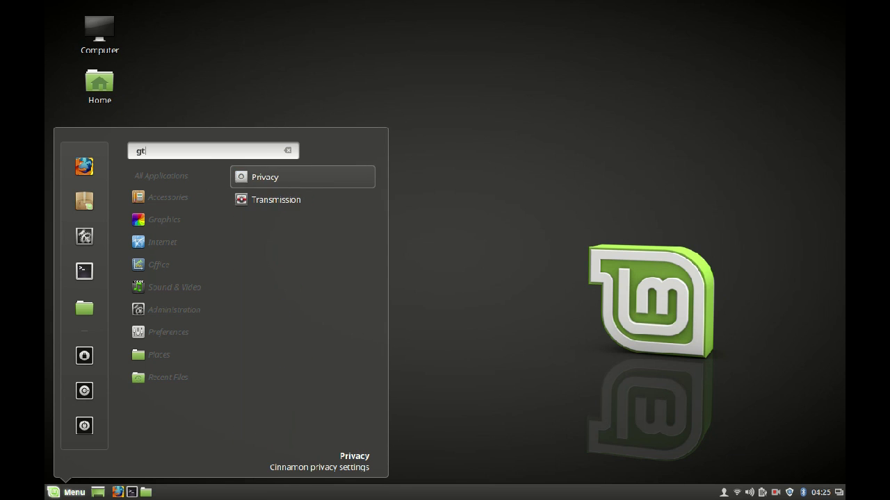
{"action": "type", "text": "humb"}
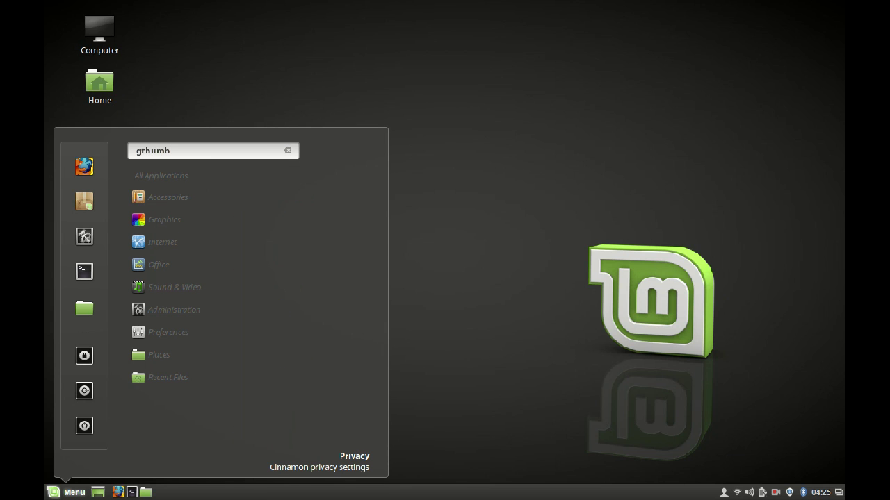
{"action": "key", "text": "BackSpace"}
{"action": "key", "text": "BackSpace"}
{"action": "key", "text": "BackSpace"}
{"action": "key", "text": "BackSpace"}
{"action": "key", "text": "BackSpace"}
{"action": "key", "text": "BackSpace"}
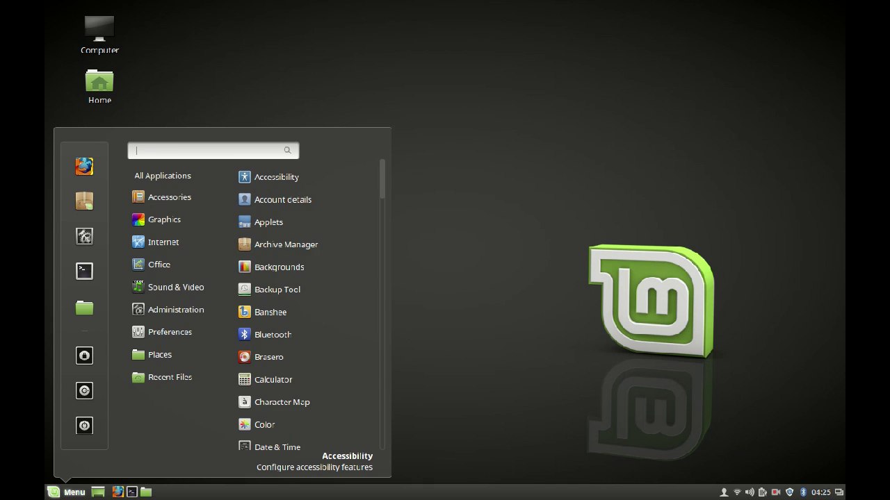
- Search the applications for "pix", launch the Pix image organizer, shift its window slightly and close it
{"action": "type", "text": "pix"}
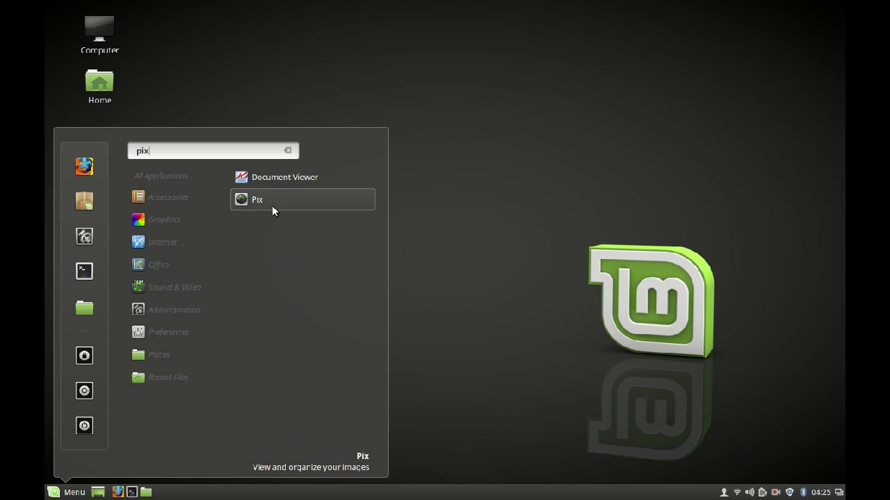
{"action": "left_click", "coordinate": [271, 205]}
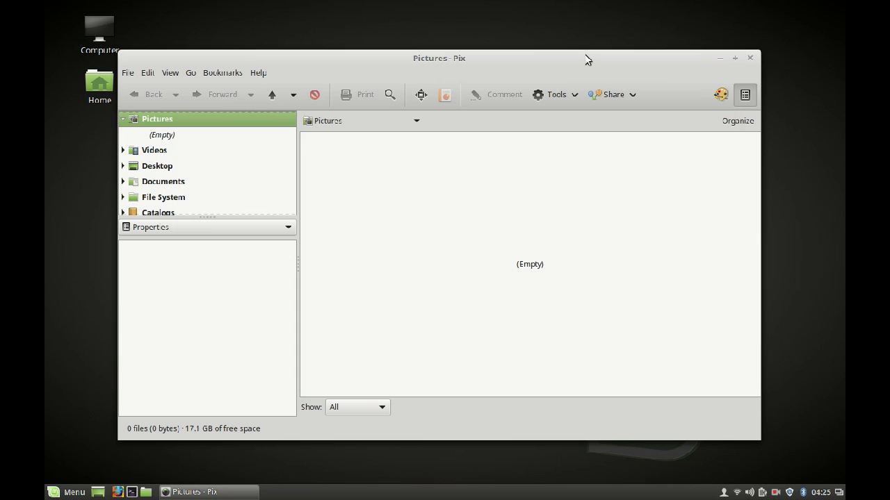
{"action": "left_click_drag", "start_coordinate": [586, 60], "coordinate": [601, 55]}
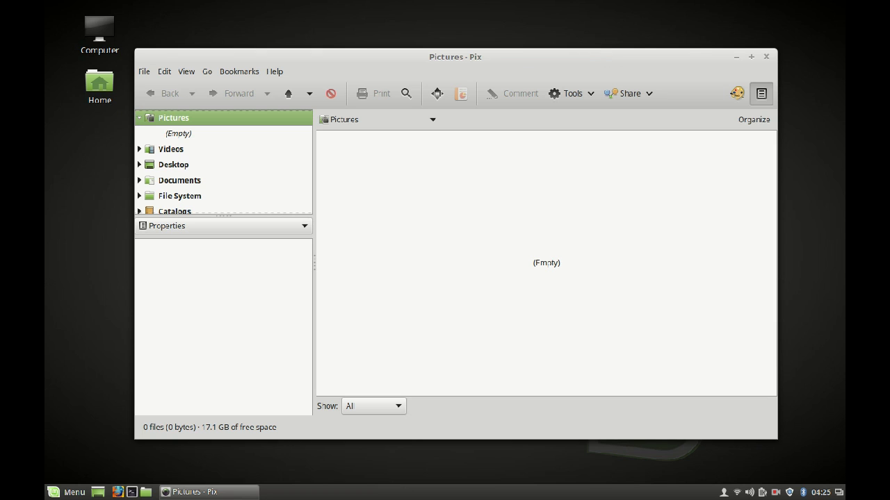
{"action": "left_click", "coordinate": [766, 57]}
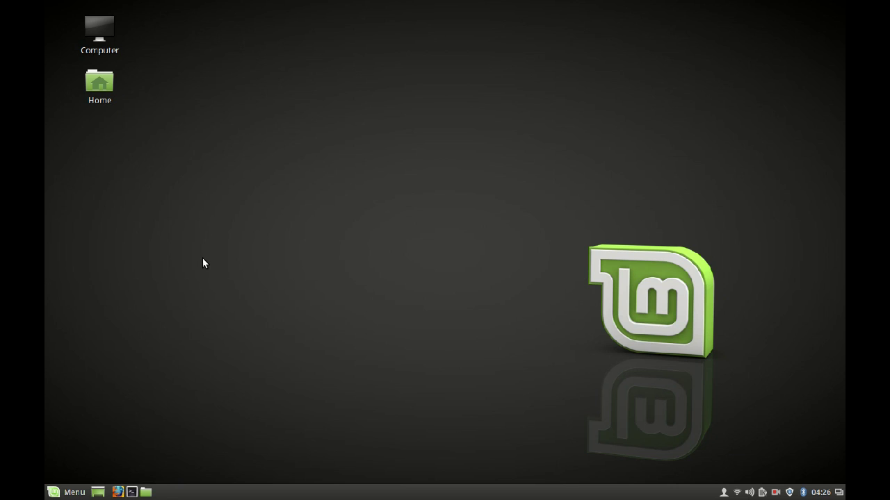
- Search the installed applications for "gedit" and clear the search
{"action": "key", "text": "super"}
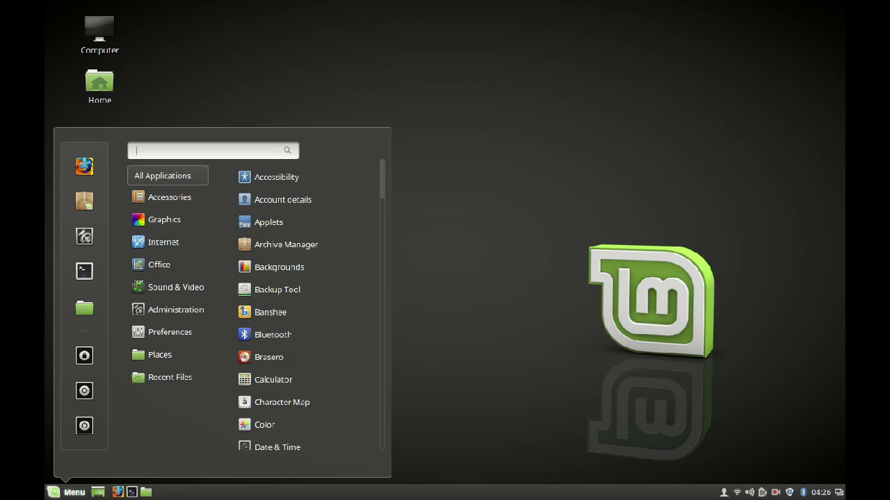
{"action": "type", "text": "gedit"}
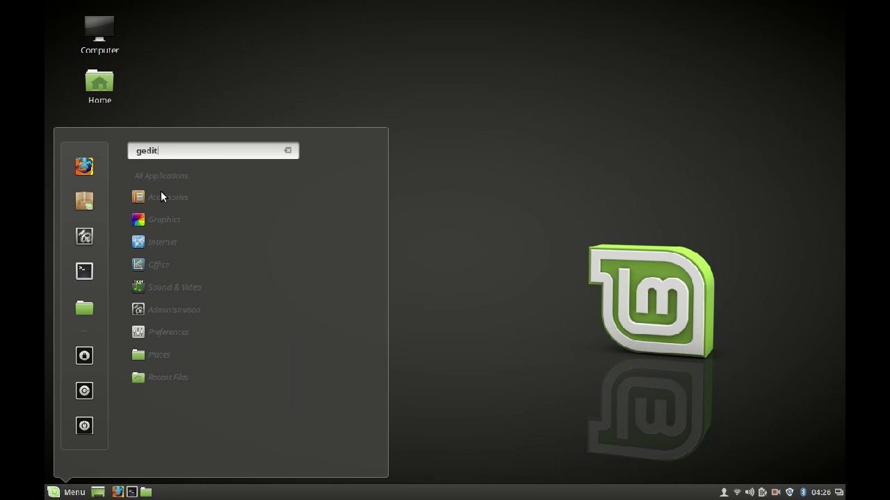
{"action": "key", "text": "BackSpace"}
{"action": "key", "text": "BackSpace"}
{"action": "key", "text": "BackSpace"}
{"action": "key", "text": "BackSpace"}
{"action": "key", "text": "BackSpace"}
- Search the applications for "xed", launch the Text Editor, move its window slightly upward and close it
{"action": "type", "text": "xed"}
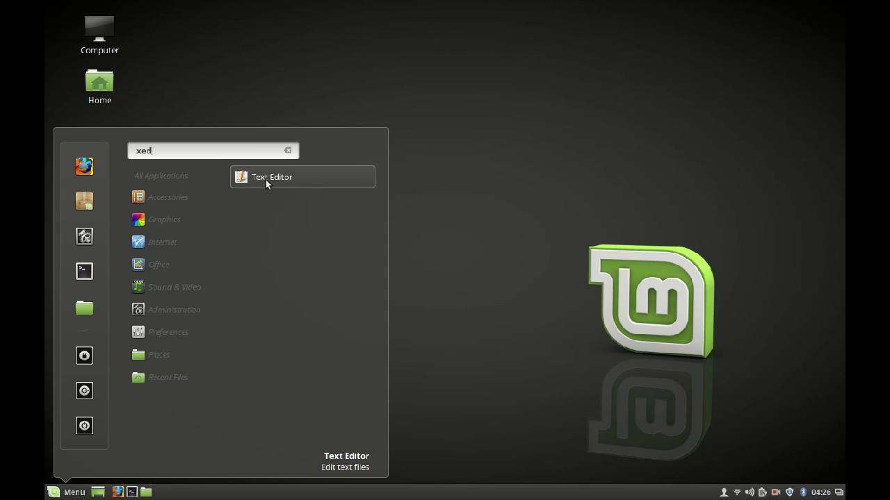
{"action": "left_click", "coordinate": [291, 177]}
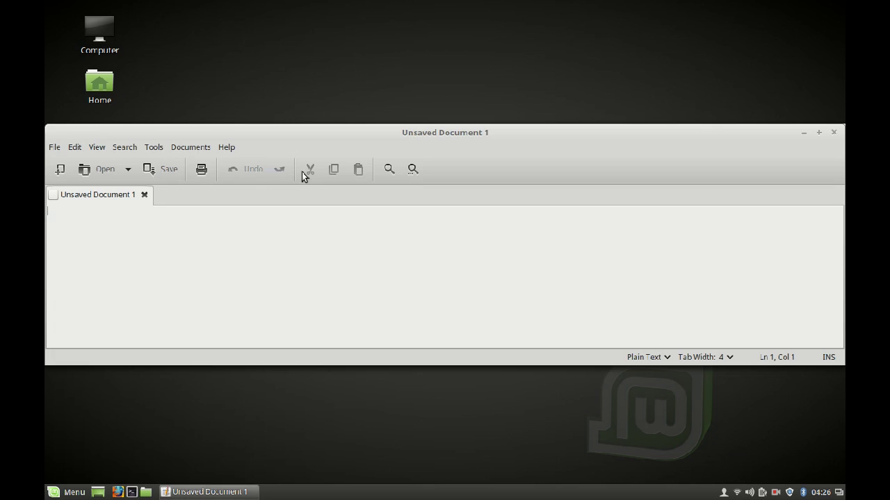
{"action": "left_click_drag", "start_coordinate": [438, 134], "coordinate": [457, 119]}
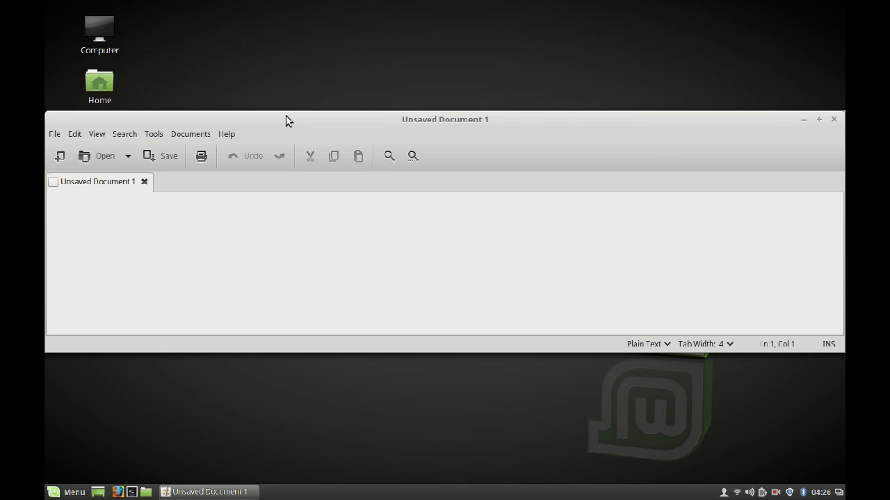
{"action": "left_click", "coordinate": [834, 120]}
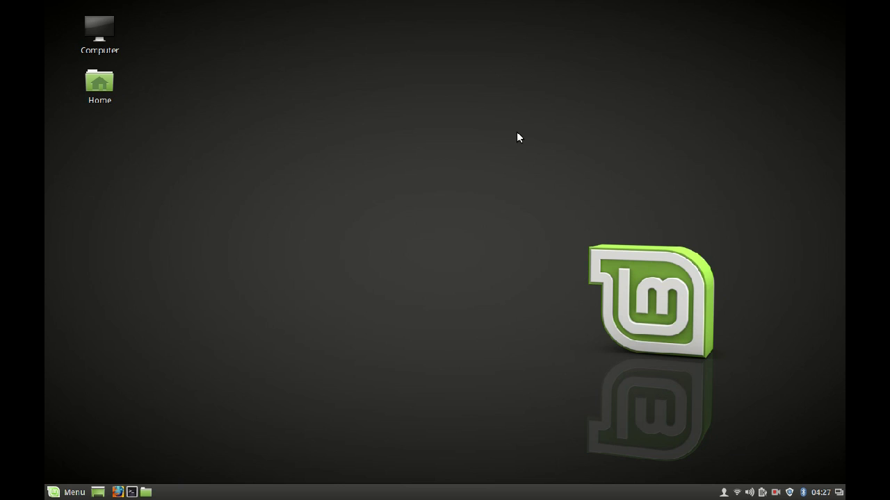
- Open the Update Manager, try the "Don't break my computer!" and "Optimize stability and security" policies, and close it without applying
{"action": "left_click", "coordinate": [788, 494]}
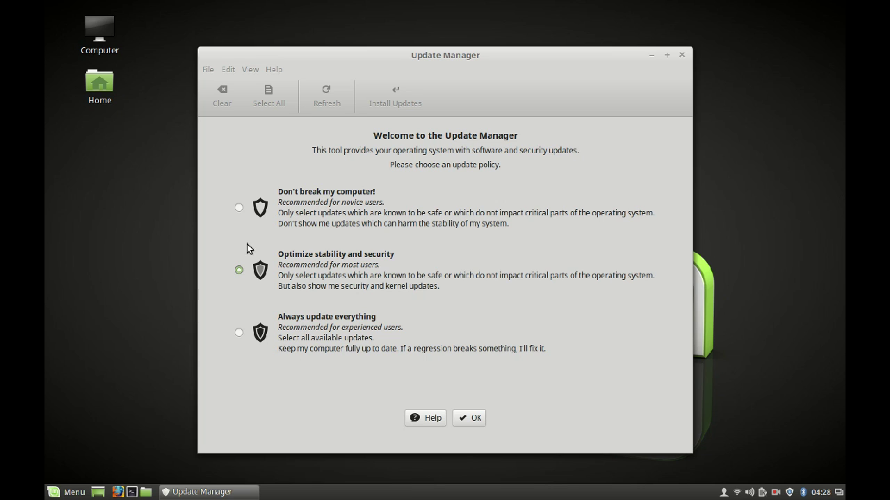
{"action": "left_click", "coordinate": [239, 208]}
{"action": "left_click", "coordinate": [272, 280]}
{"action": "key", "text": "alt+F4"}
- Find the Themes settings by searching "theme", set the icon theme to Mint-Y and minimize the window
{"action": "key", "text": "super"}
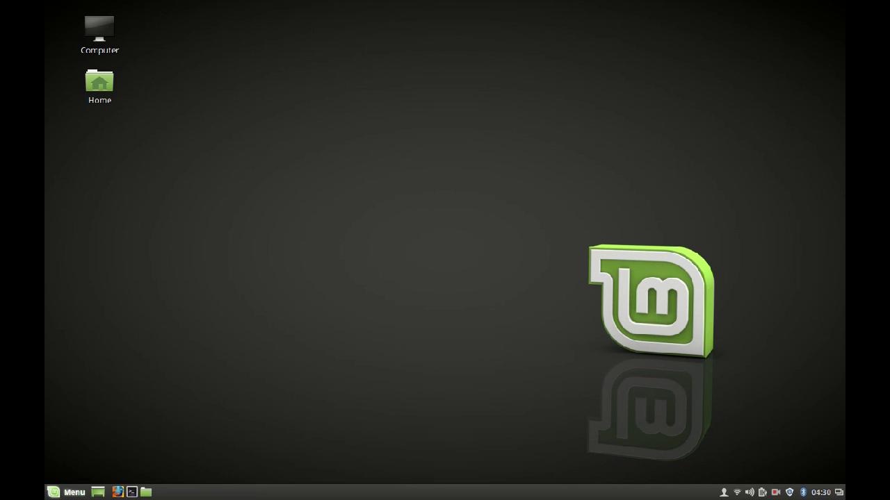
{"action": "type", "text": "theme"}
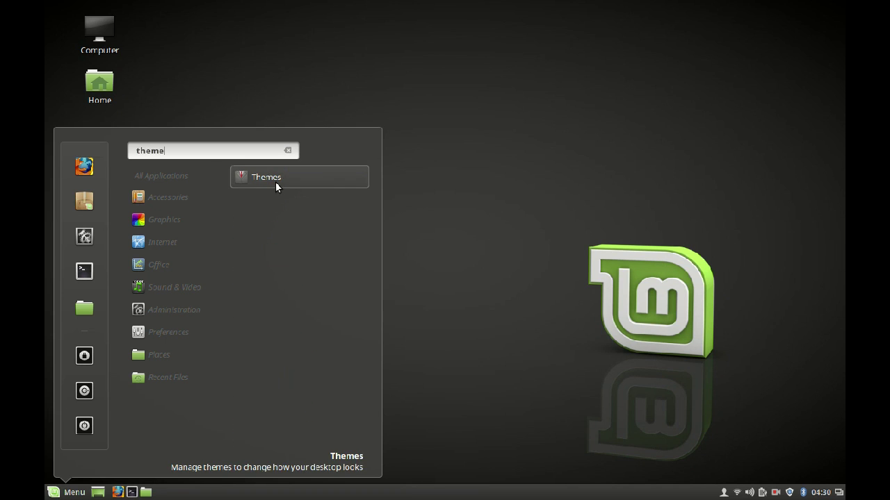
{"action": "left_click", "coordinate": [276, 182]}
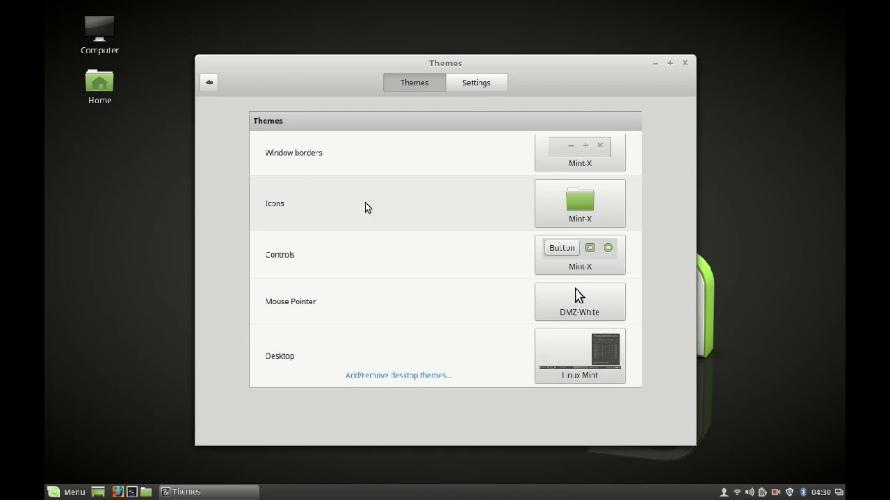
{"action": "left_click", "coordinate": [597, 207]}
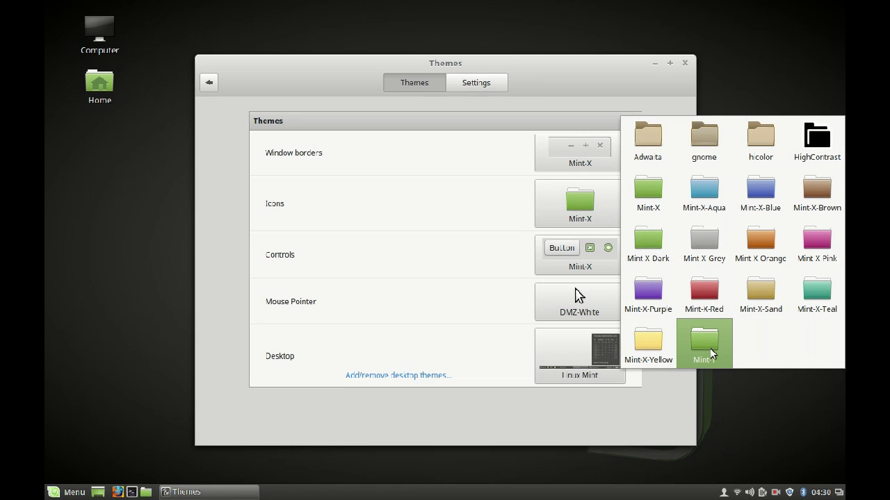
{"action": "left_click", "coordinate": [710, 353]}
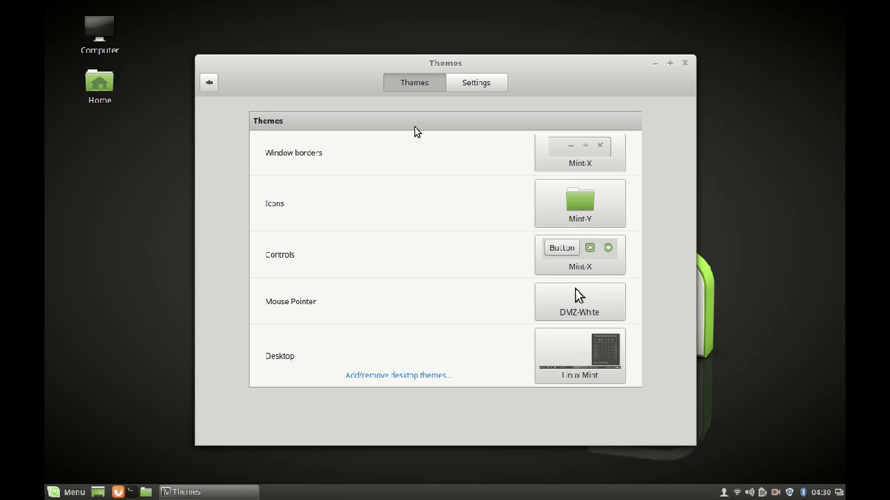
{"action": "left_click", "coordinate": [654, 63]}
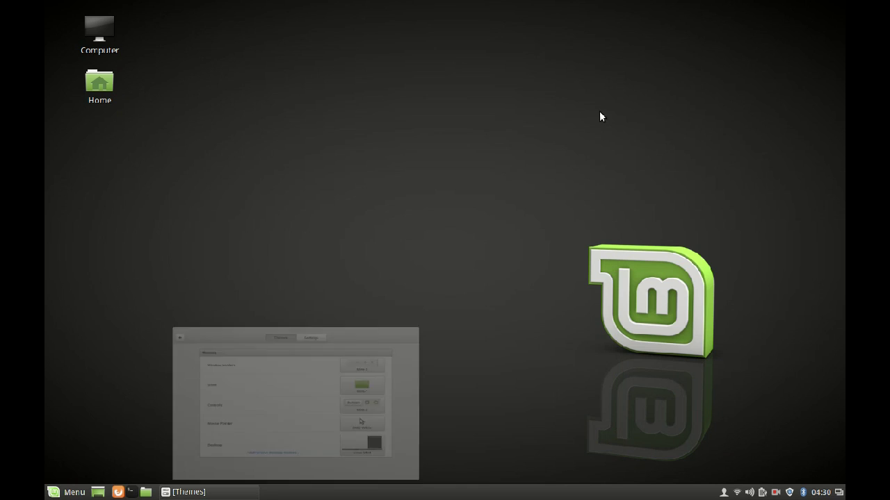
- Browse the application categories to examine the Mint-Y icons, and close the minimized Themes window
{"action": "key", "text": "super"}
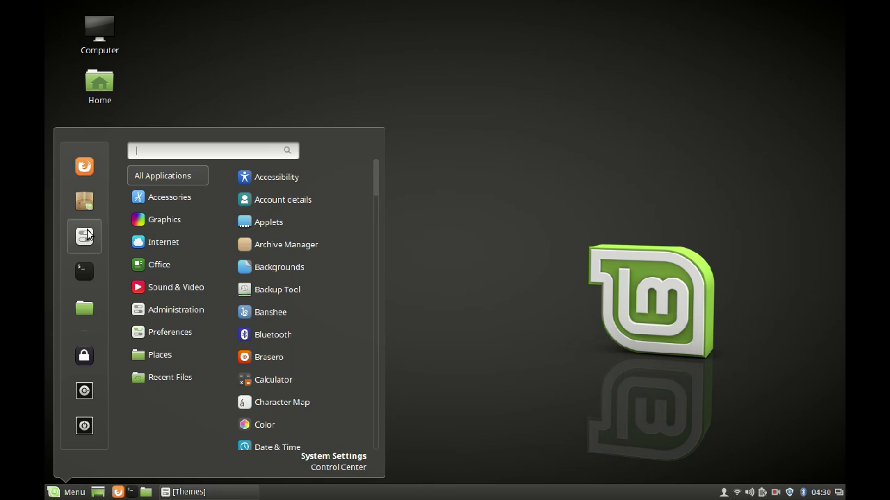
{"action": "mouse_move", "coordinate": [140, 196]}
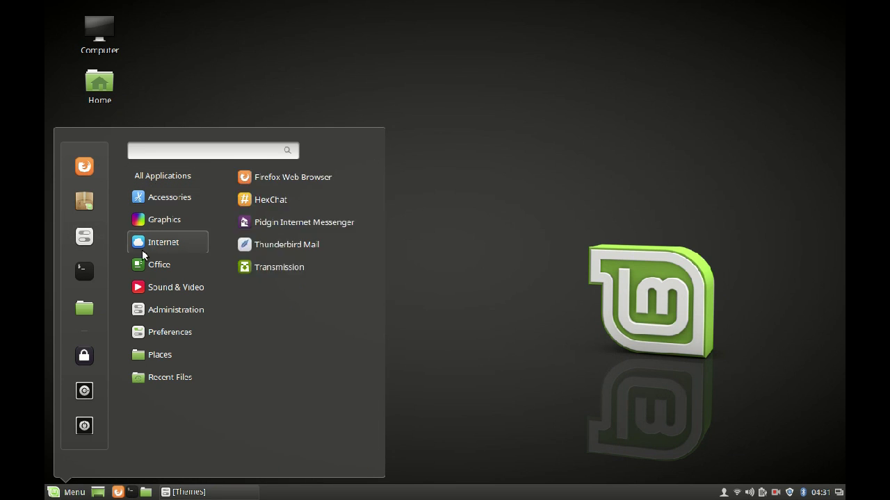
{"action": "mouse_move", "coordinate": [143, 373]}
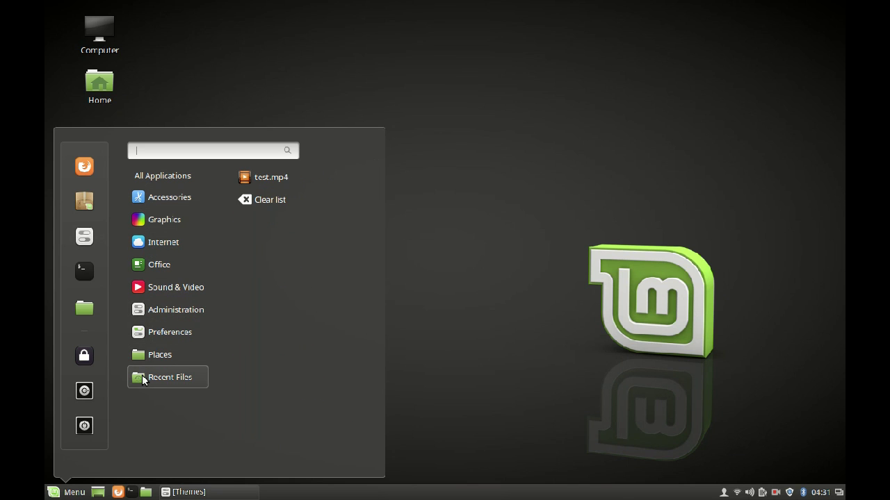
{"action": "mouse_move", "coordinate": [142, 268]}
{"action": "mouse_move", "coordinate": [195, 236]}
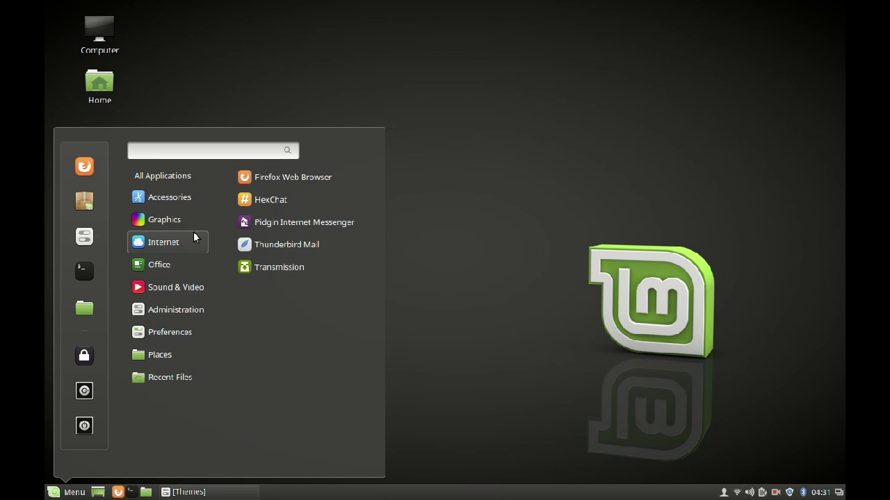
{"action": "left_click", "coordinate": [454, 251]}
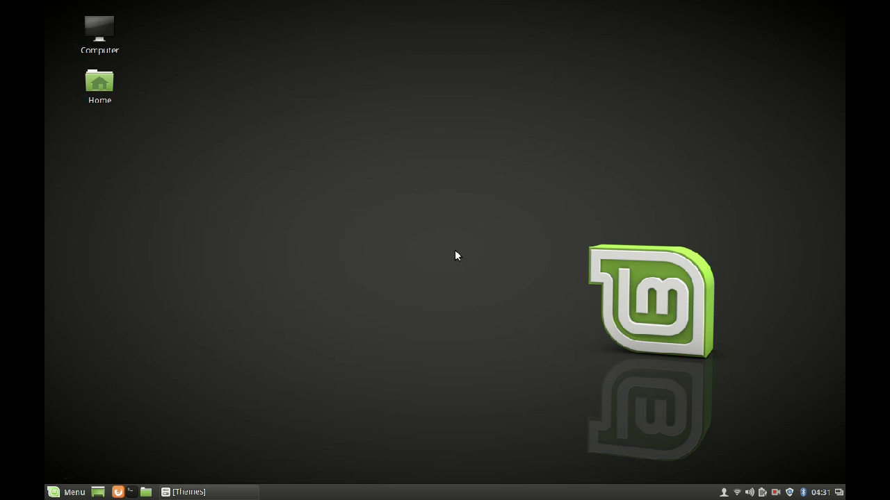
{"action": "right_click", "coordinate": [207, 492]}
{"action": "left_click", "coordinate": [253, 462]}
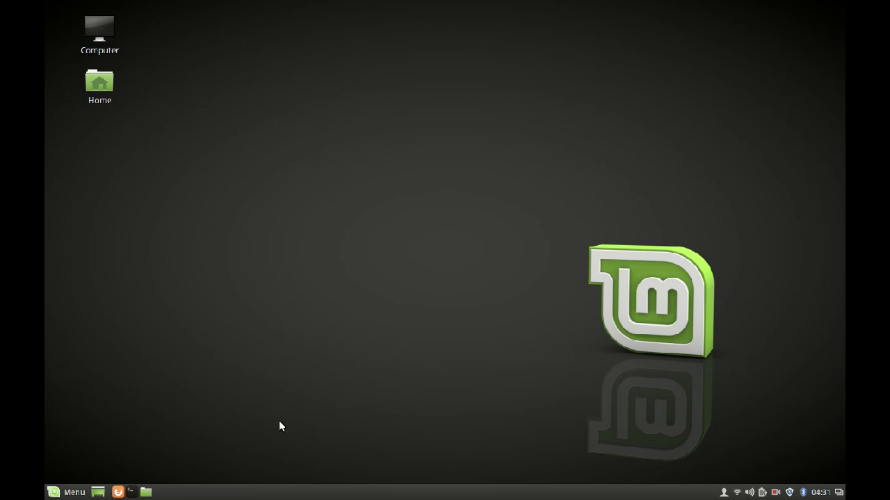